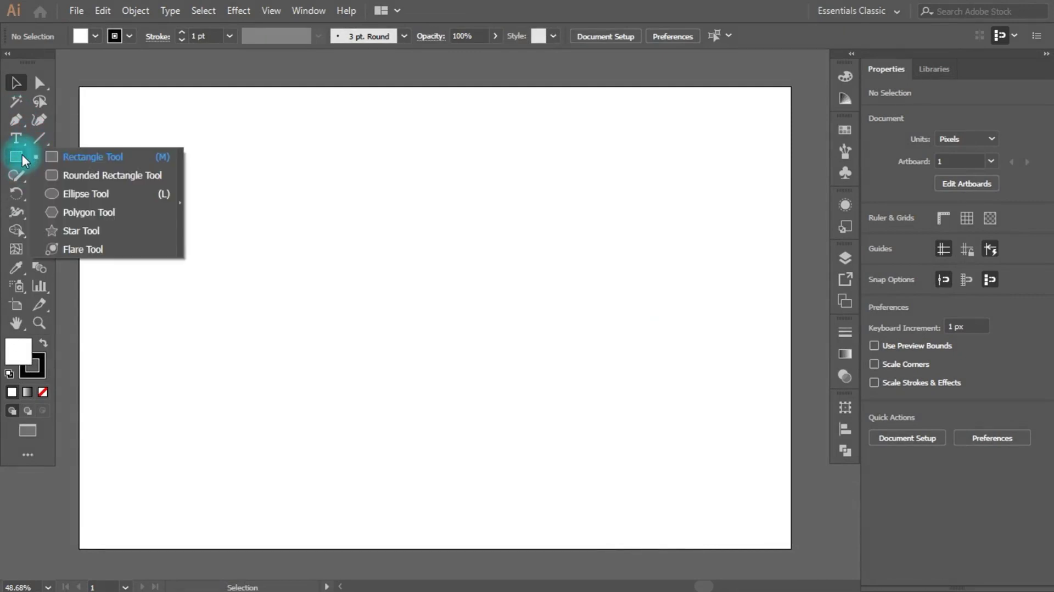
Draw a 229 px circle with no fill and a 3 pt black stroke, then reselect it
drag(22, 154, 78, 200)
drag(381, 261, 441, 347)
click(42, 391)
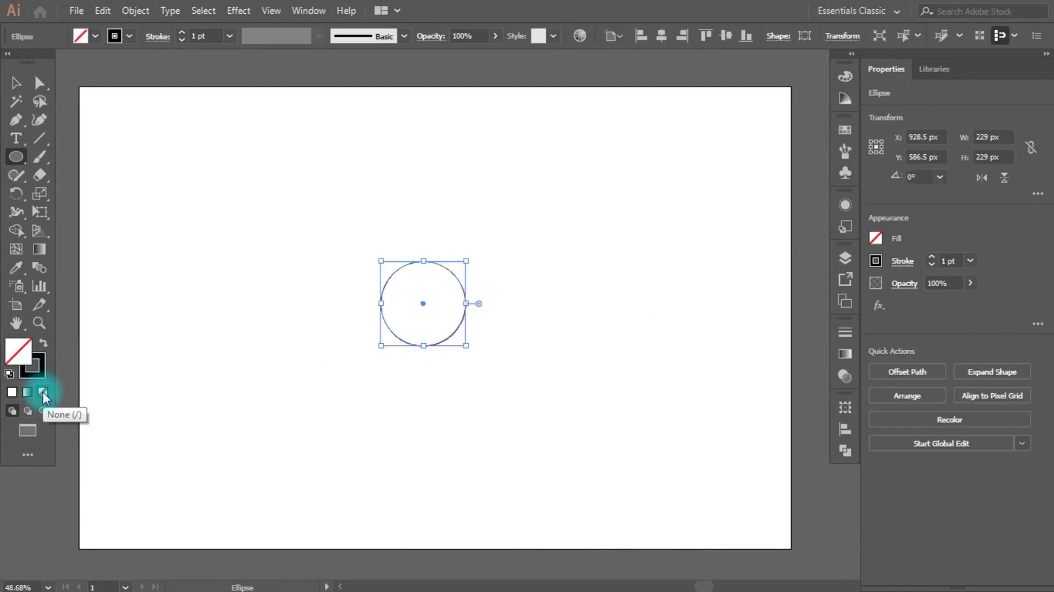
click(36, 365)
click(182, 32)
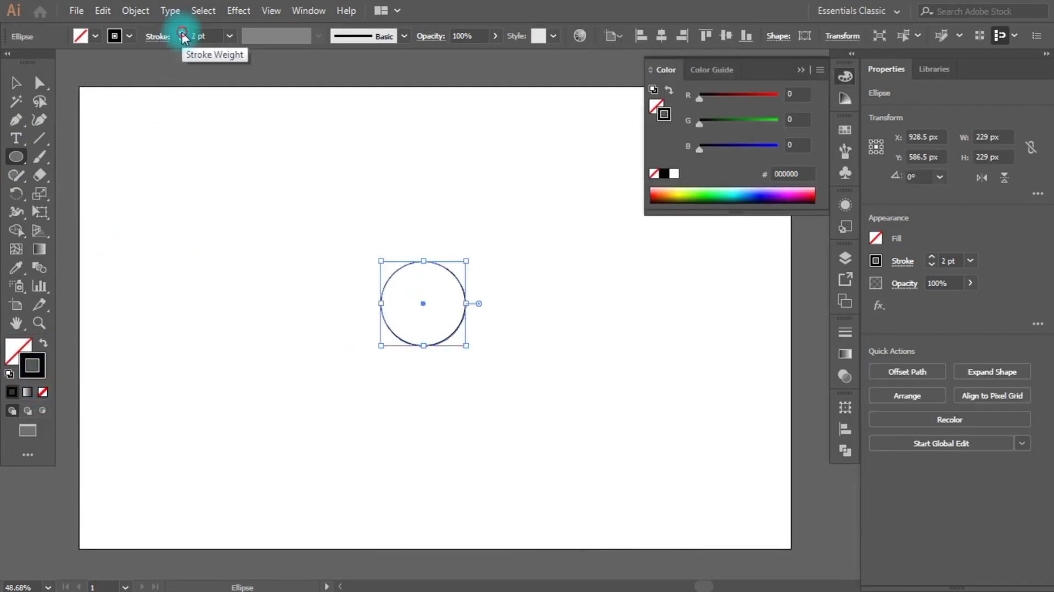
click(776, 67)
click(15, 82)
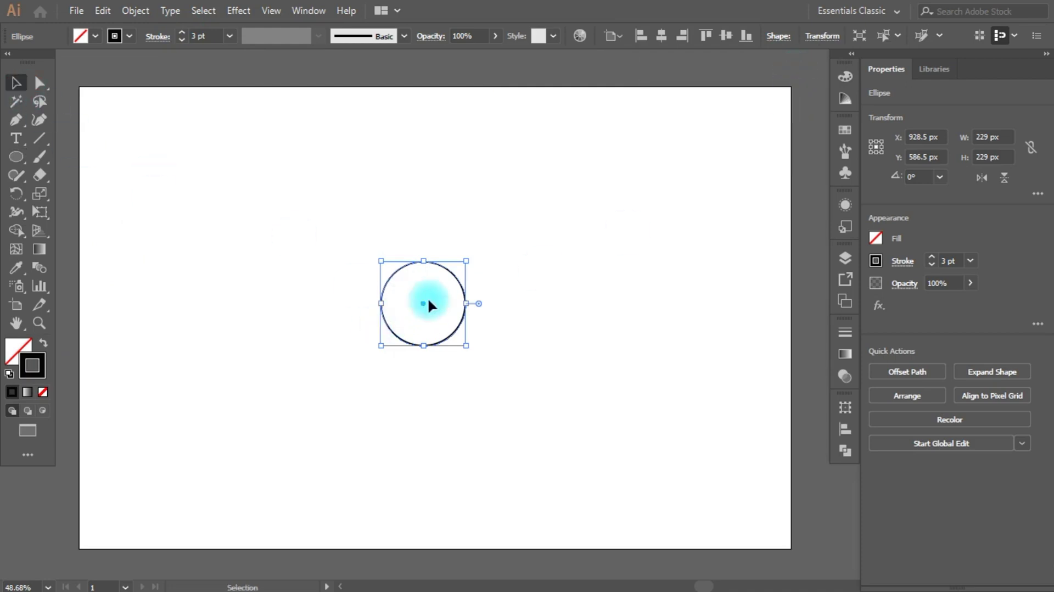
shift+click(403, 268)
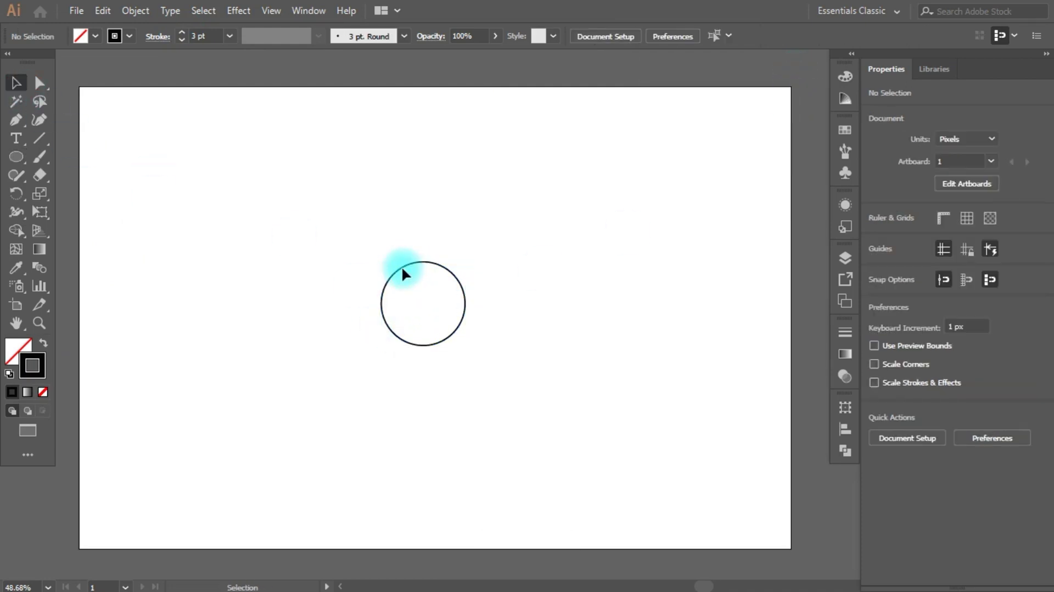
click(403, 267)
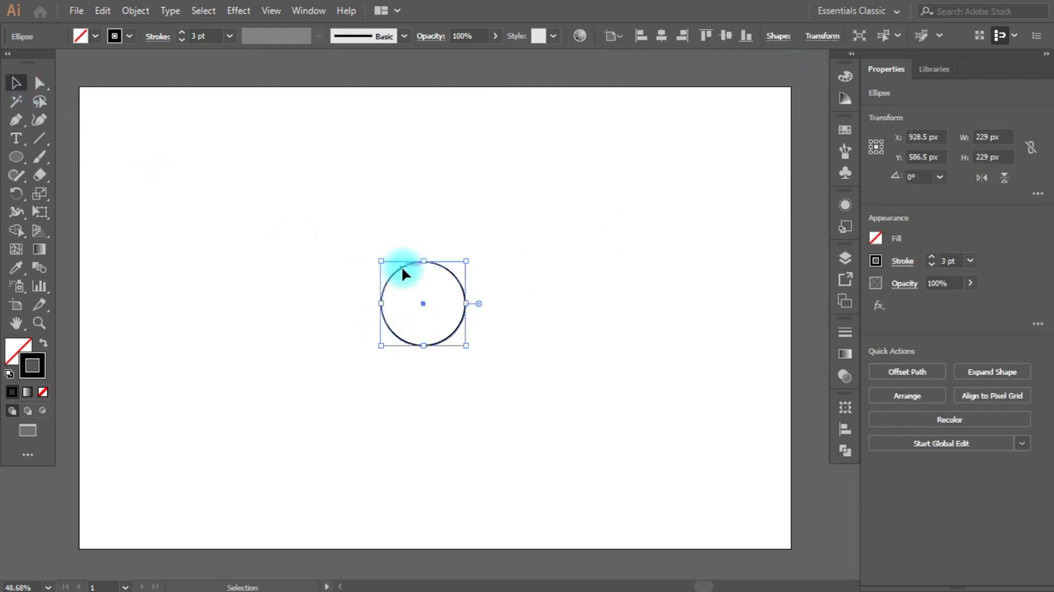
Duplicate the circle, enlarge the copy to 321 px, and snap it concentric
drag(403, 268, 397, 239)
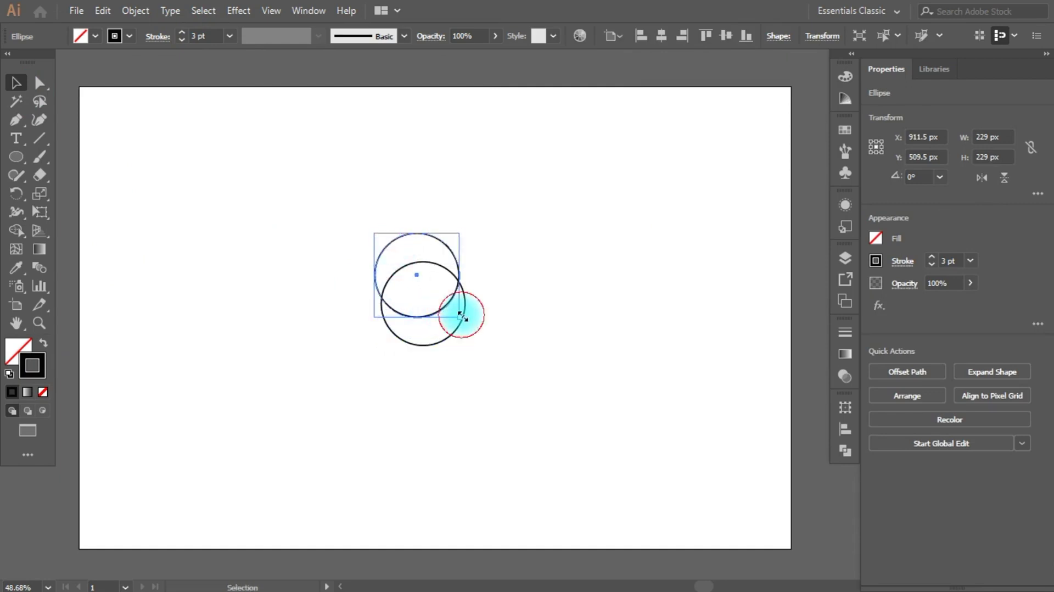
drag(460, 316, 493, 352)
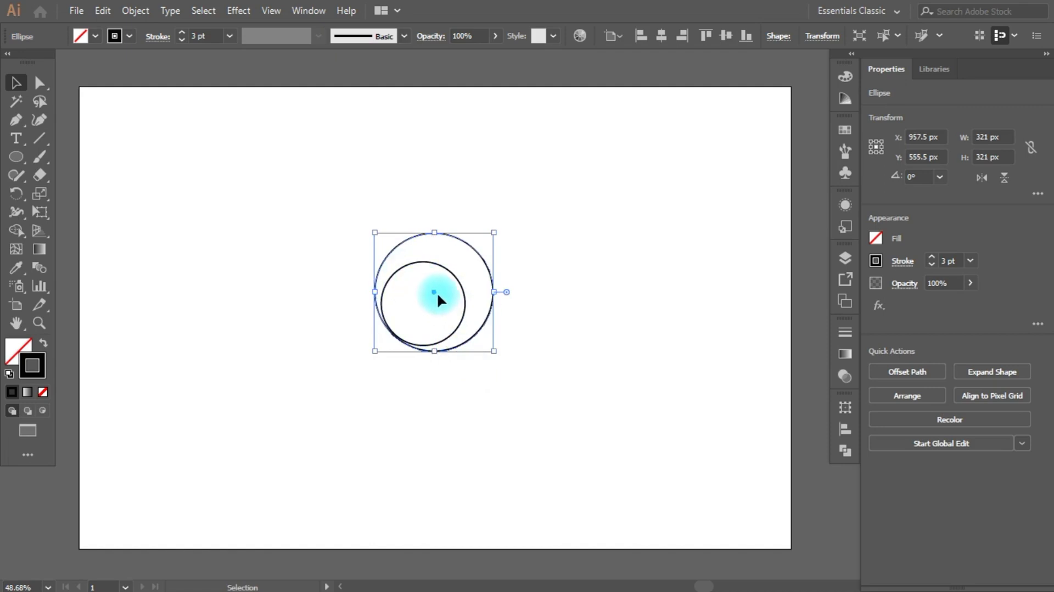
drag(431, 290, 426, 301)
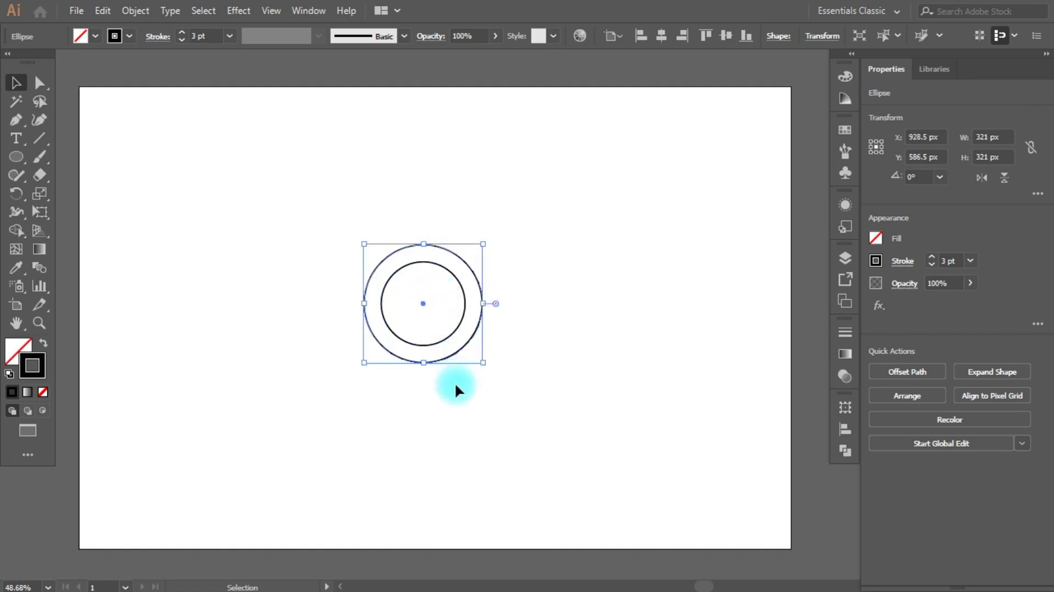
Add another copy scaled to 412 px and centred around the first two rings
drag(471, 347, 753, 346)
drag(580, 367, 441, 366)
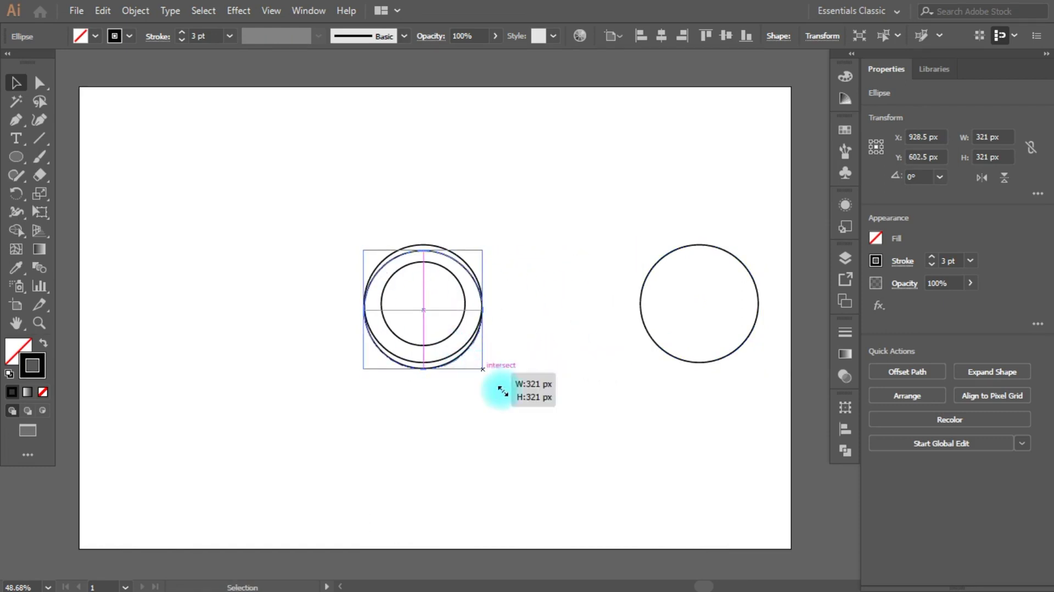
drag(486, 371, 536, 422)
drag(447, 335, 422, 306)
drag(510, 390, 492, 371)
drag(413, 300, 422, 309)
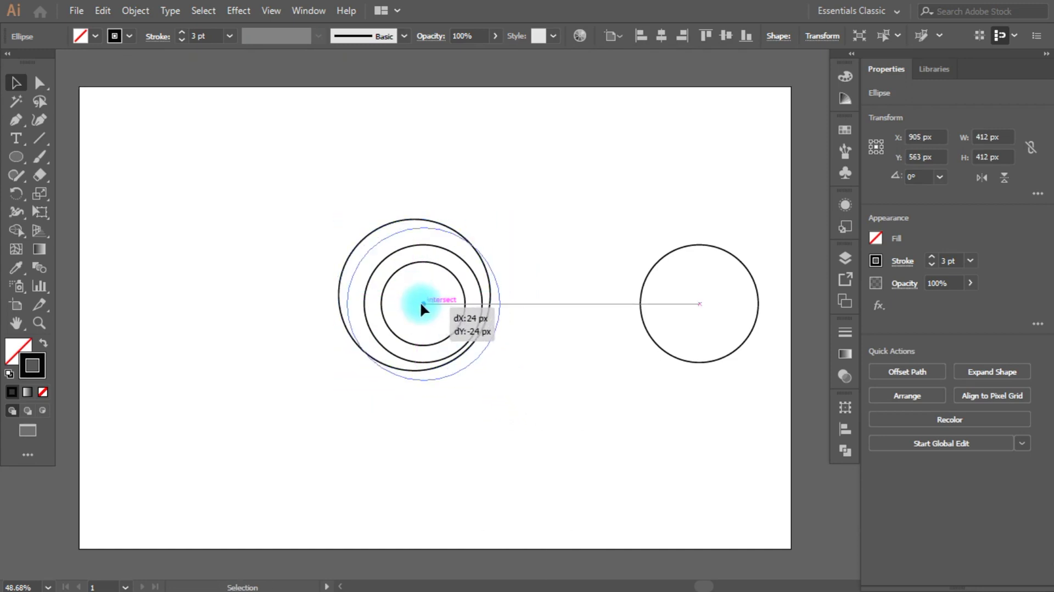
Enlarge the remaining copy to 458 px and centre it as the outermost ring
click(701, 306)
click(733, 350)
drag(759, 363, 798, 400)
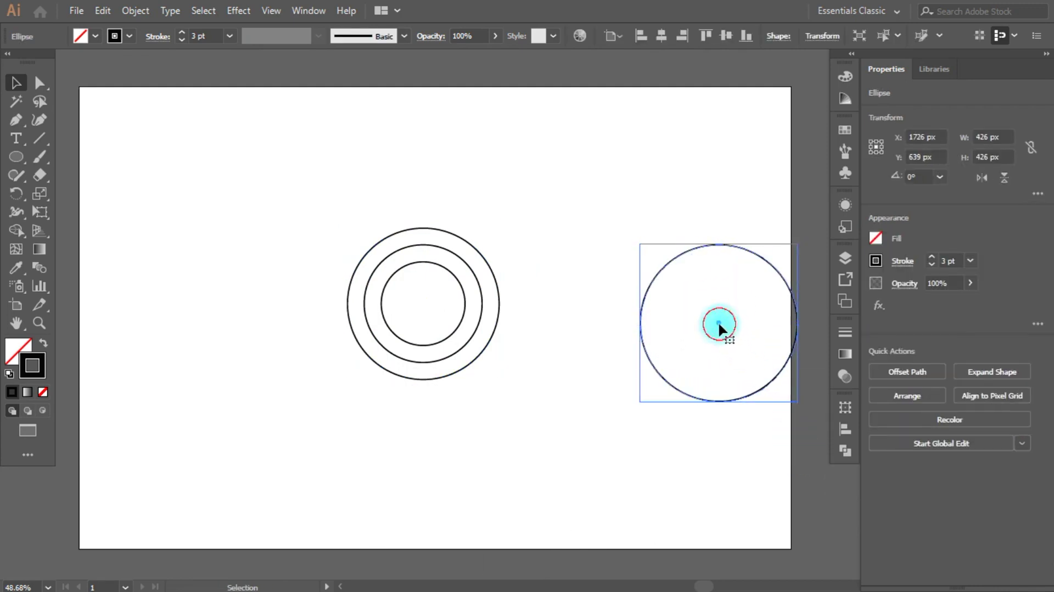
drag(720, 328, 424, 306)
drag(504, 381, 514, 396)
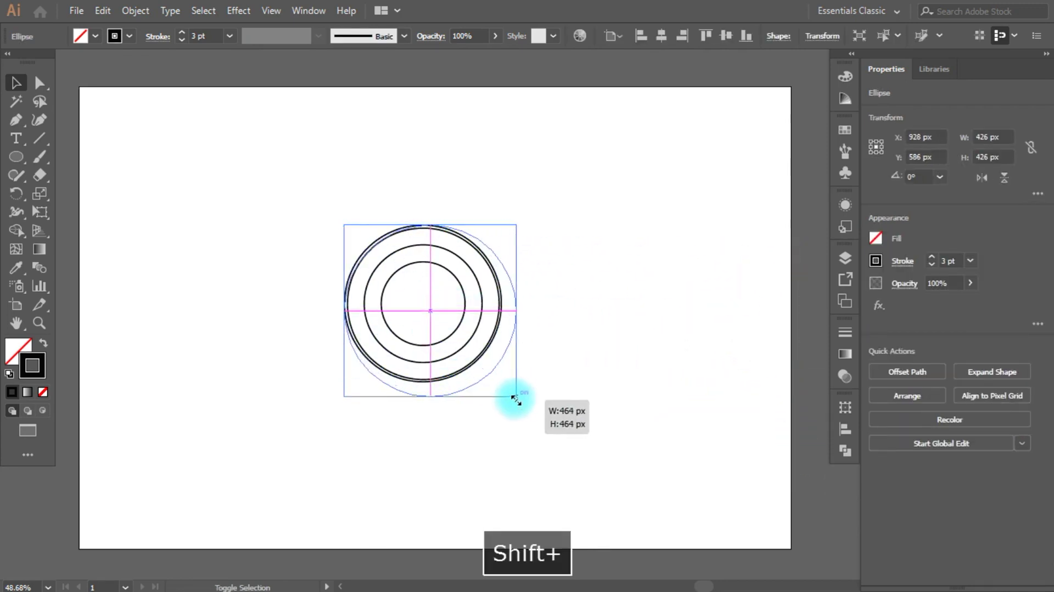
drag(428, 307, 422, 302)
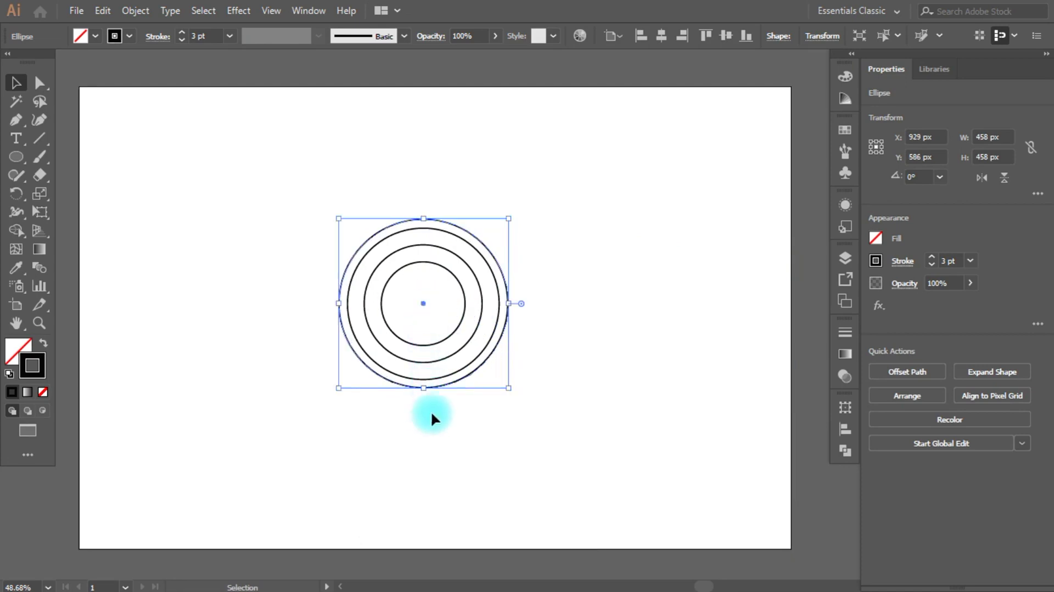
Enlarge the outer circle to 495 px and re-centre it on the rings
click(506, 384)
click(480, 364)
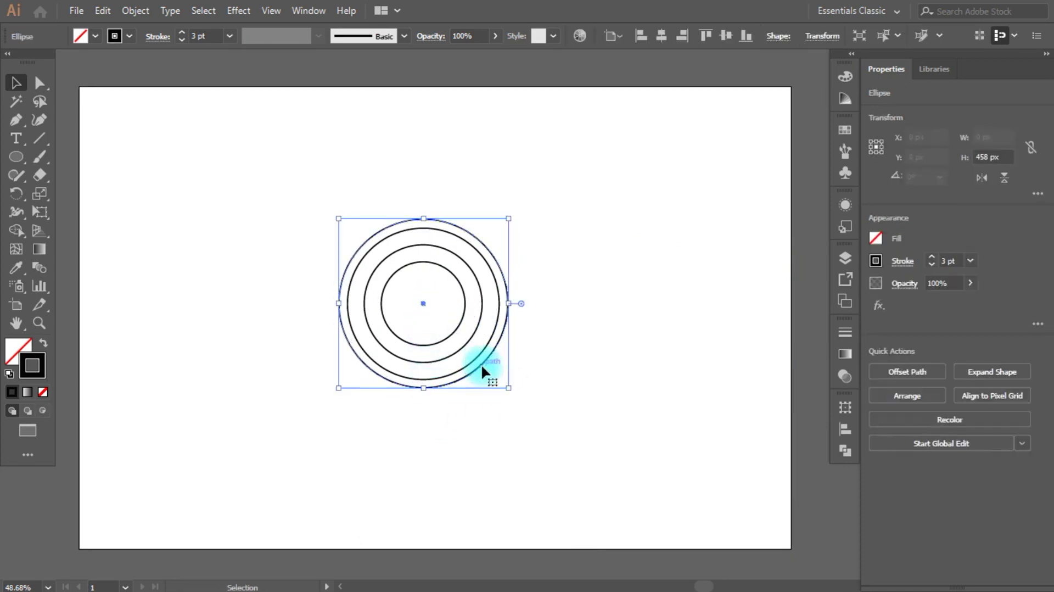
drag(519, 398, 524, 415)
mouse_move(430, 309)
mouse_down()
mouse_move(447, 384)
mouse_move(421, 301)
mouse_up()
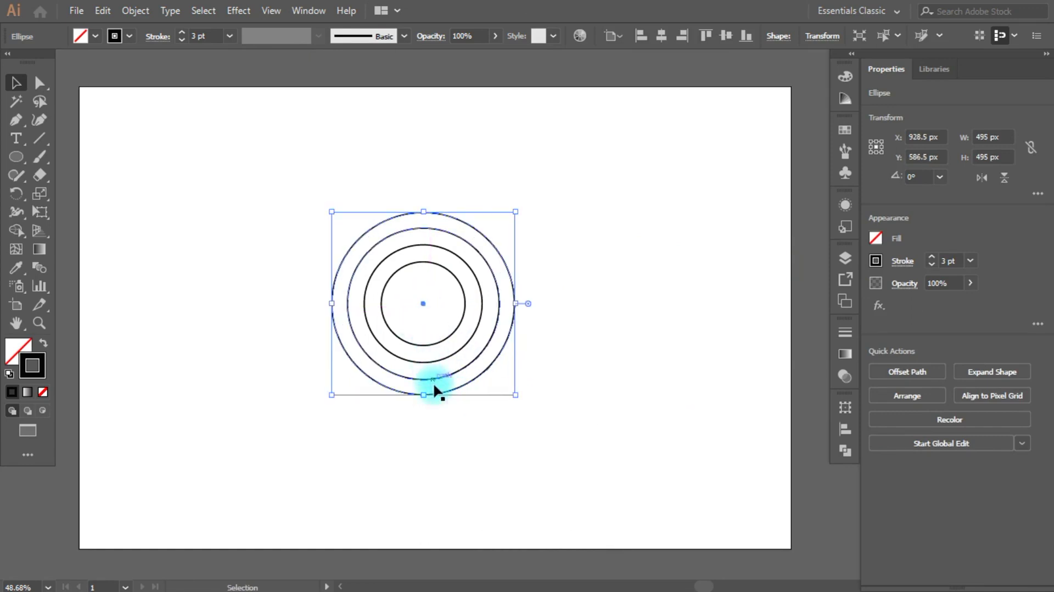
Copy the outer circle and fit the copy as a concentric 588 px ring
click(459, 406)
click(465, 382)
mouse_move(465, 383)
mouse_down()
mouse_move(649, 379)
mouse_move(743, 459)
mouse_up()
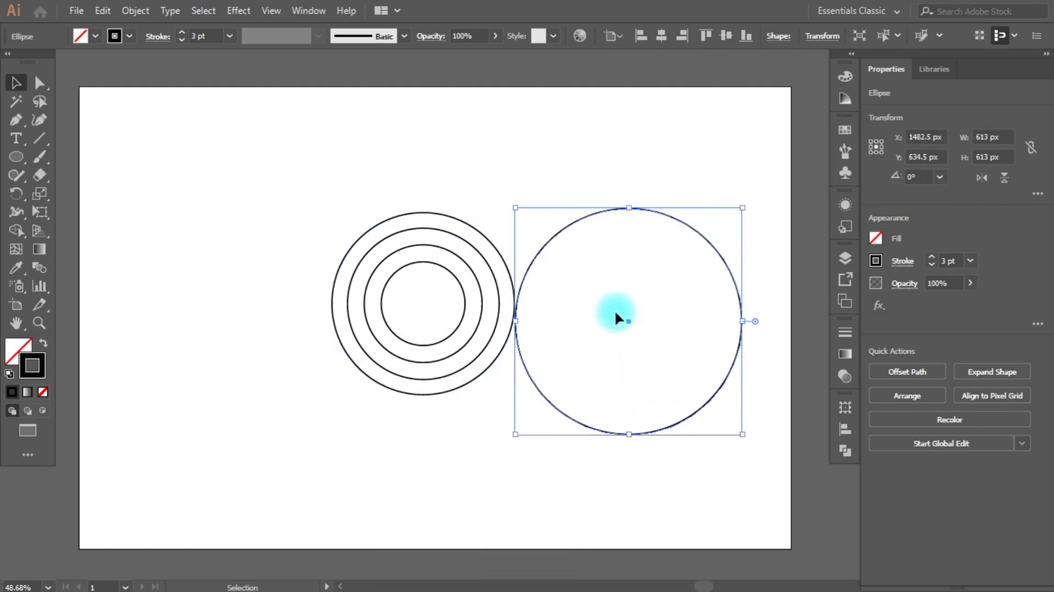
drag(630, 325, 423, 305)
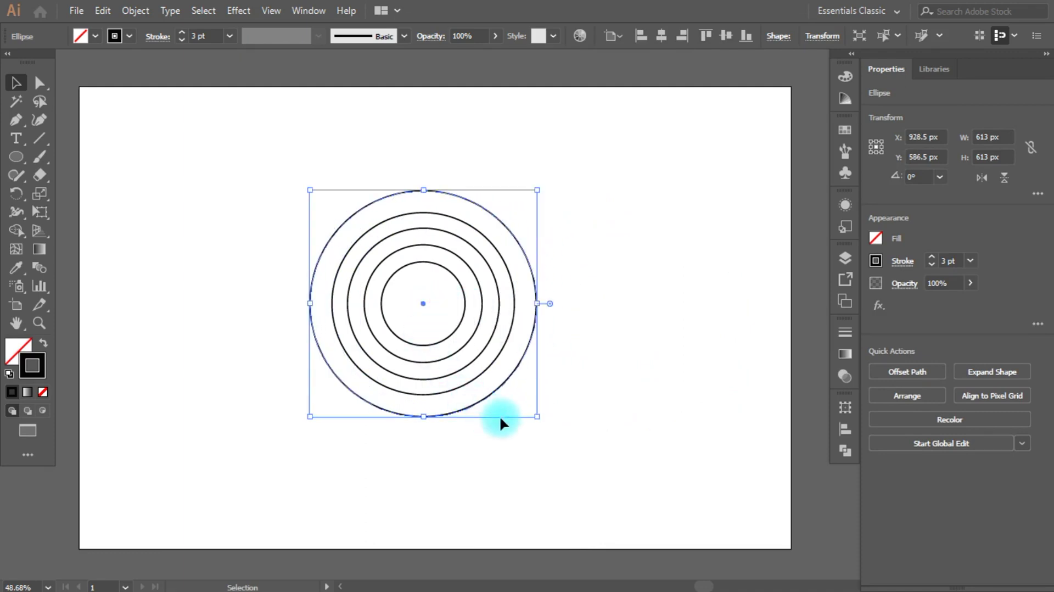
drag(540, 418, 532, 411)
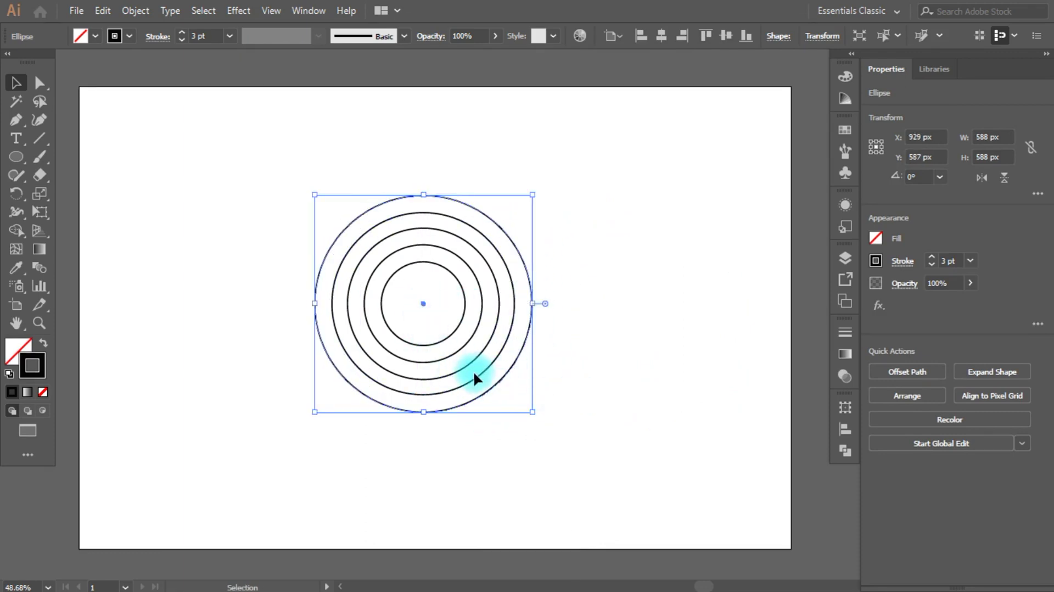
Undo a stray move, then add a concentric 663 px outermost ring
drag(487, 387, 712, 404)
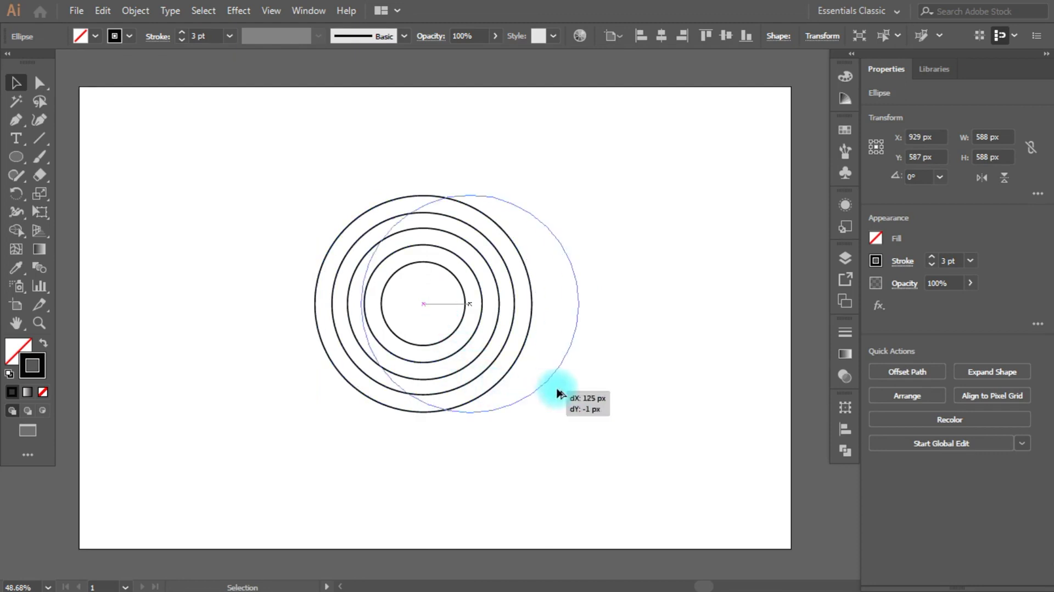
key(ctrl+z)
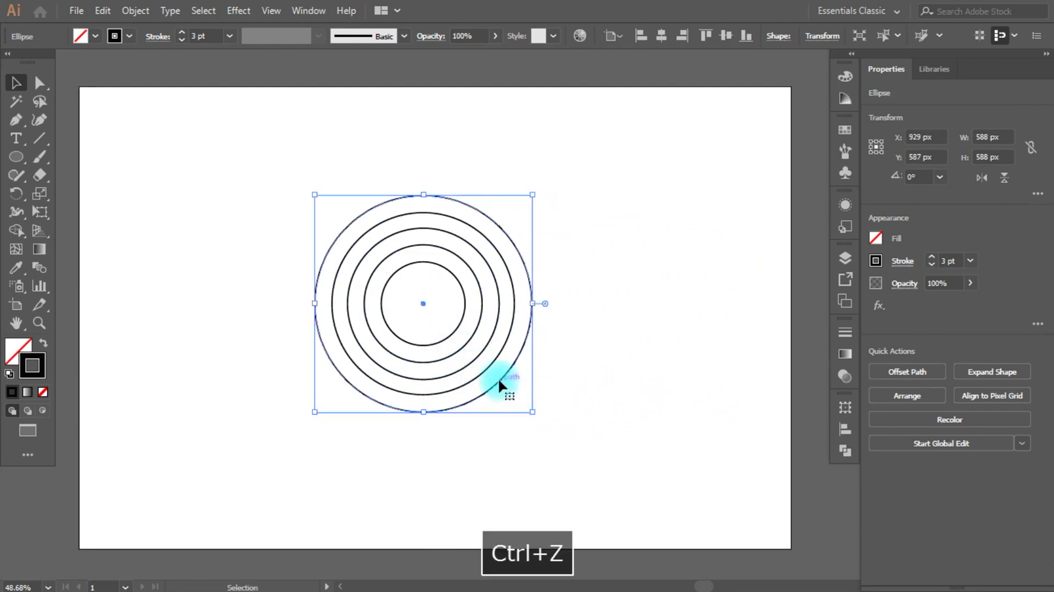
mouse_move(498, 379)
mouse_down()
mouse_move(733, 412)
mouse_move(784, 458)
mouse_up()
drag(660, 323, 422, 306)
drag(542, 424, 549, 430)
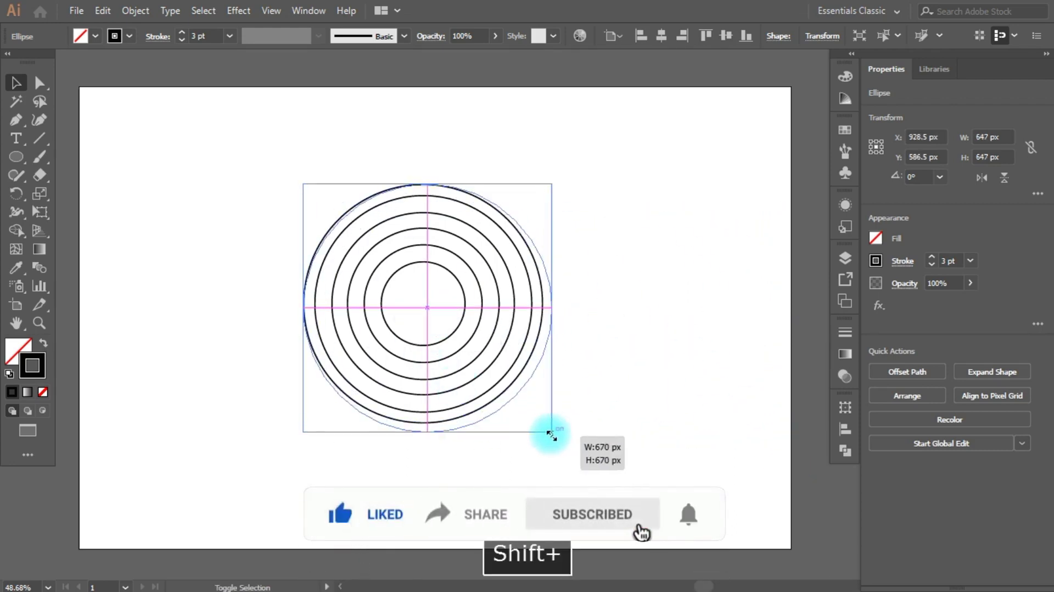
drag(423, 304, 423, 303)
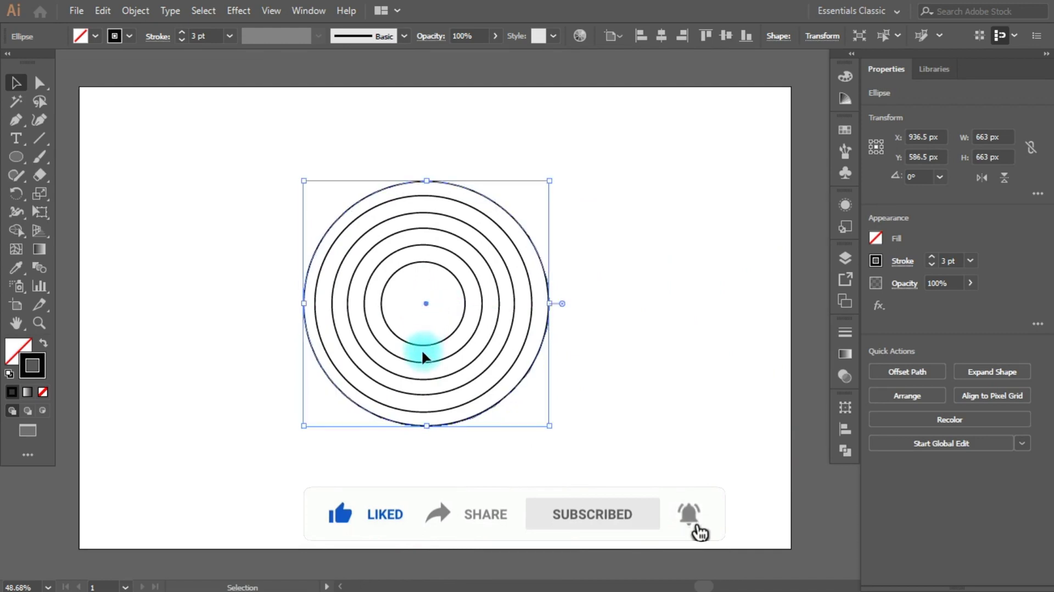
Try centring the outer circle with Align options, then undo the vertical centring
click(614, 36)
click(643, 84)
click(661, 36)
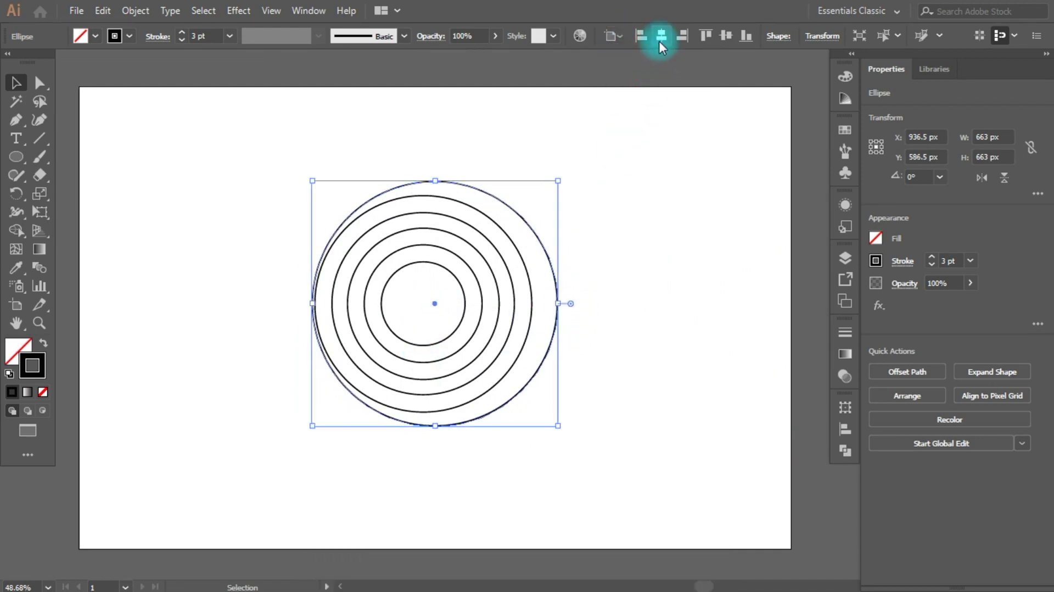
click(726, 36)
key(ctrl+z)
Centre all circles horizontally and vertically on each other, then copy the outer circle aside
key(ctrl+a)
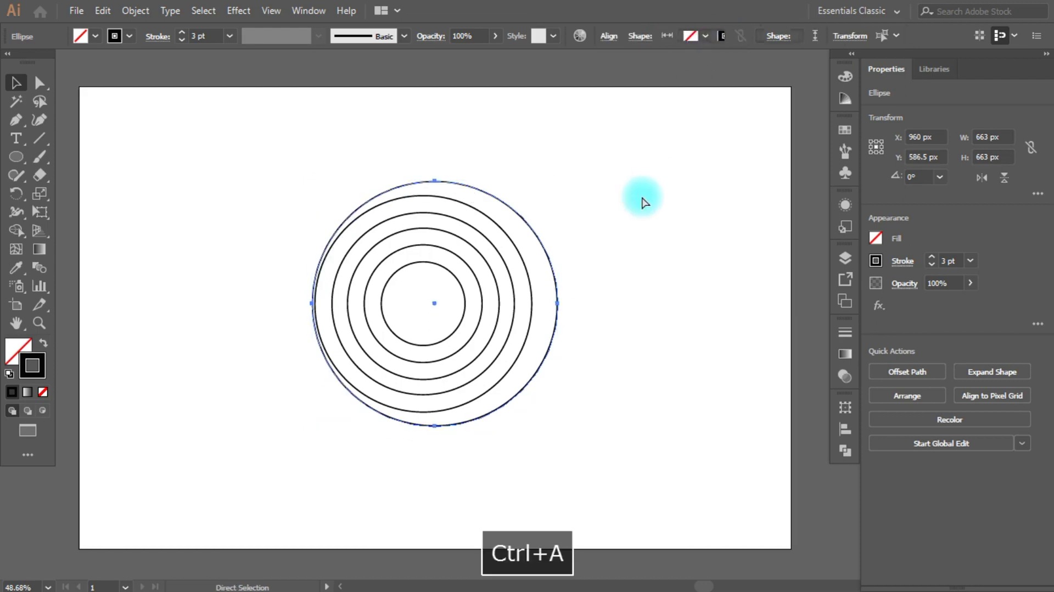
click(612, 40)
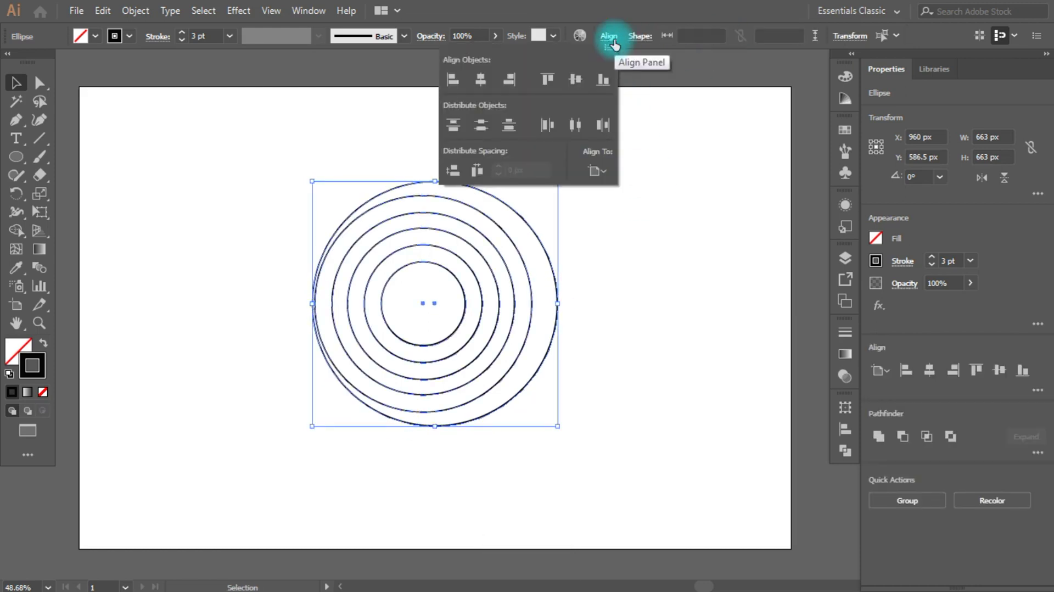
click(485, 81)
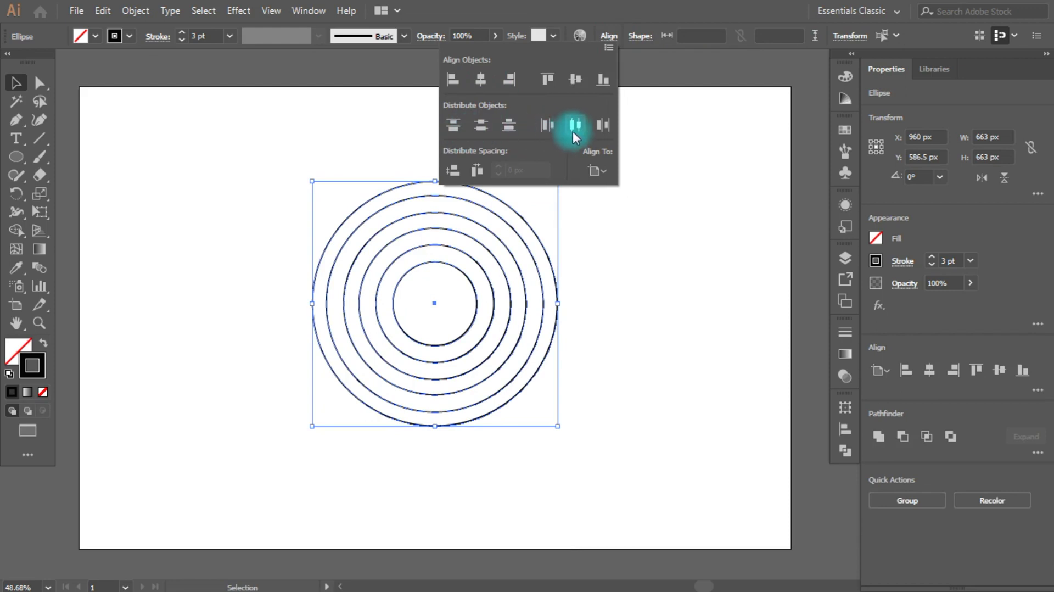
click(574, 83)
click(625, 253)
click(625, 253)
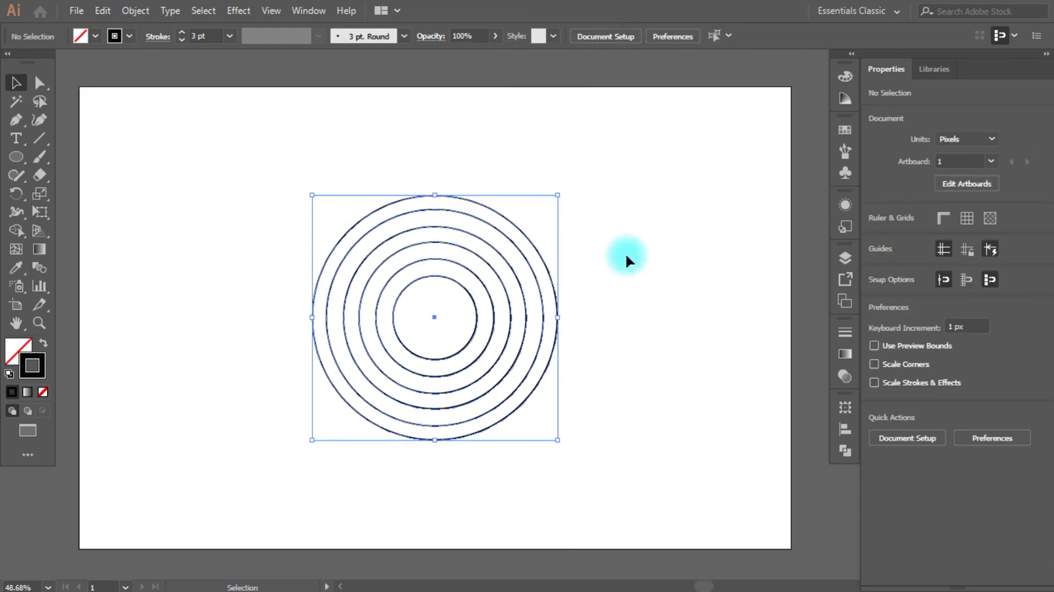
drag(559, 323, 811, 337)
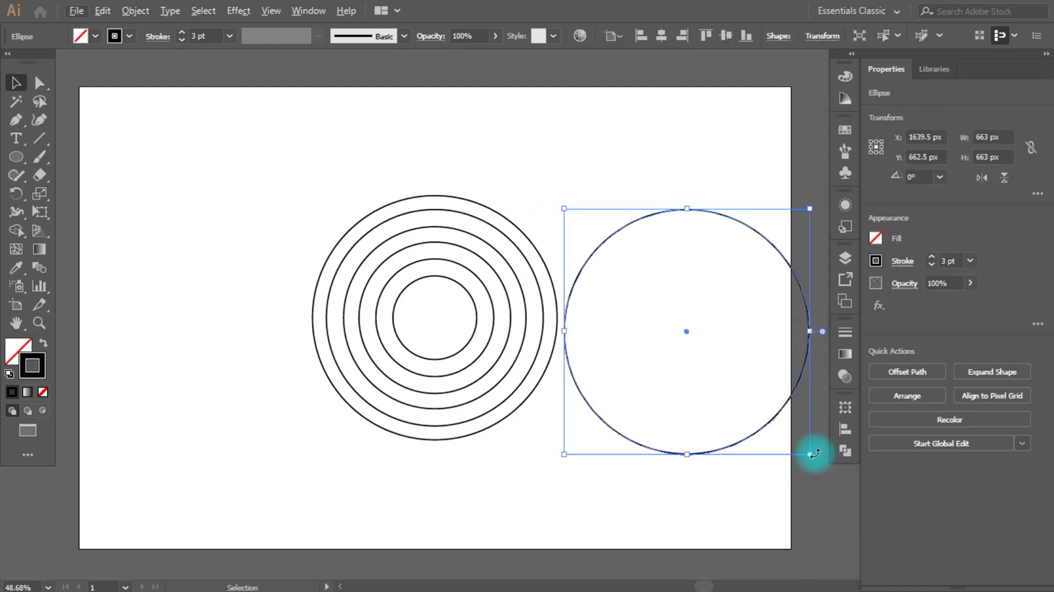
Enlarge the copy to about 752 px and centre it around the rings
drag(811, 455, 848, 491)
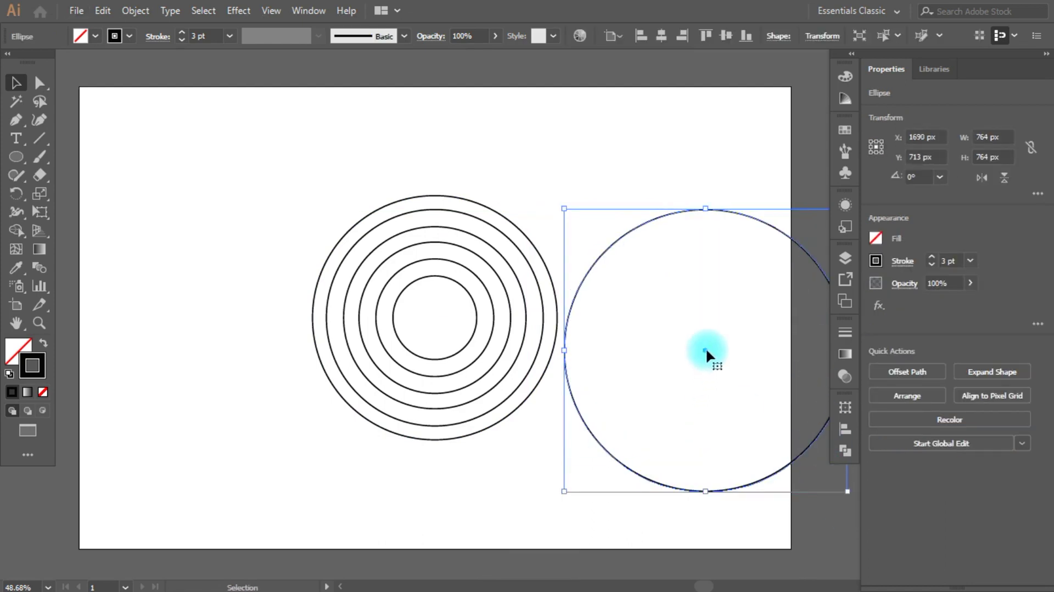
drag(706, 350, 435, 317)
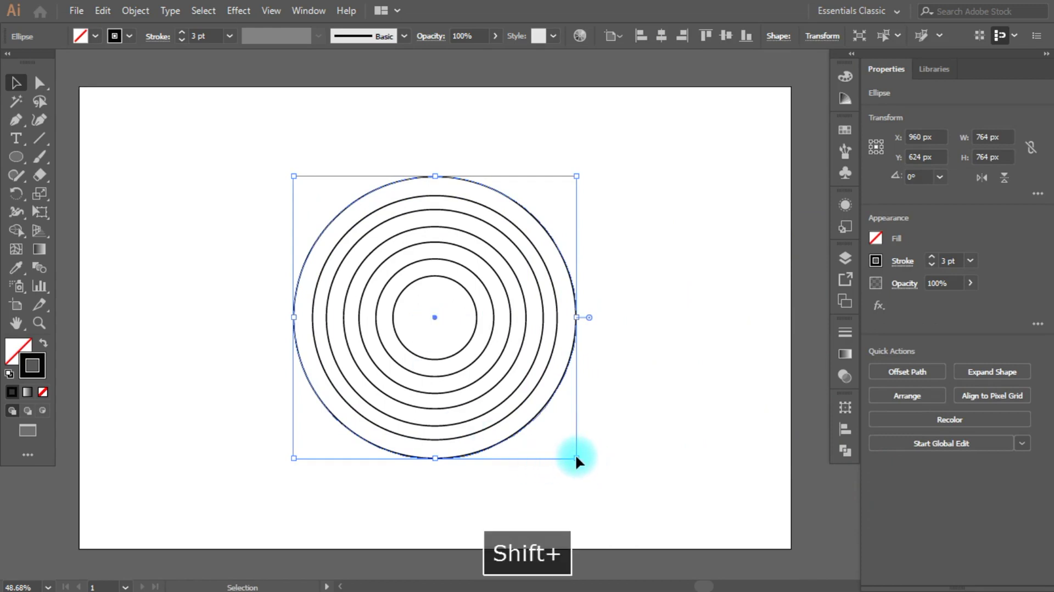
click(585, 470)
click(523, 435)
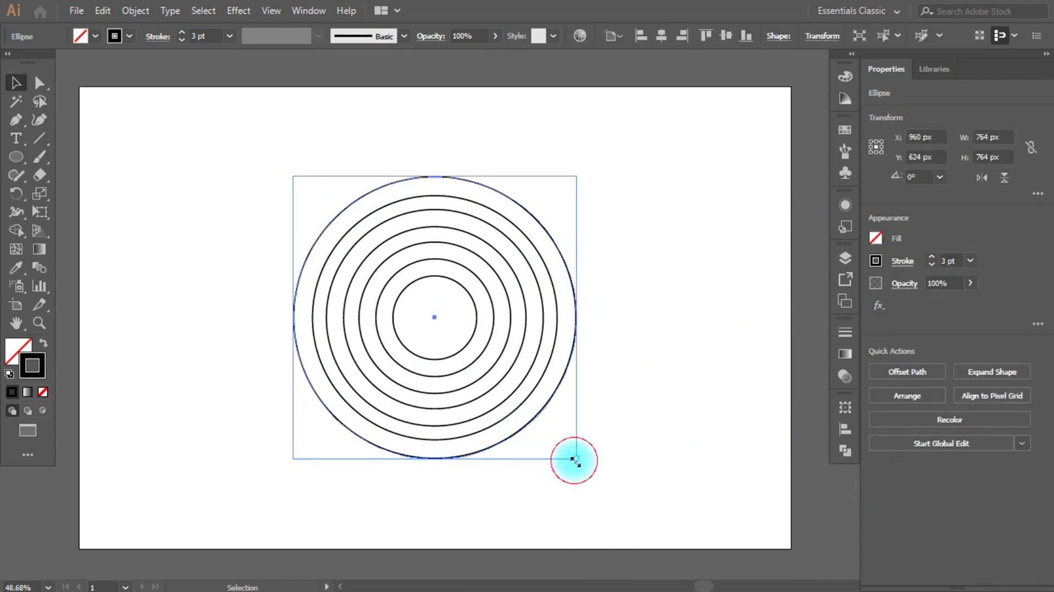
drag(575, 462, 572, 454)
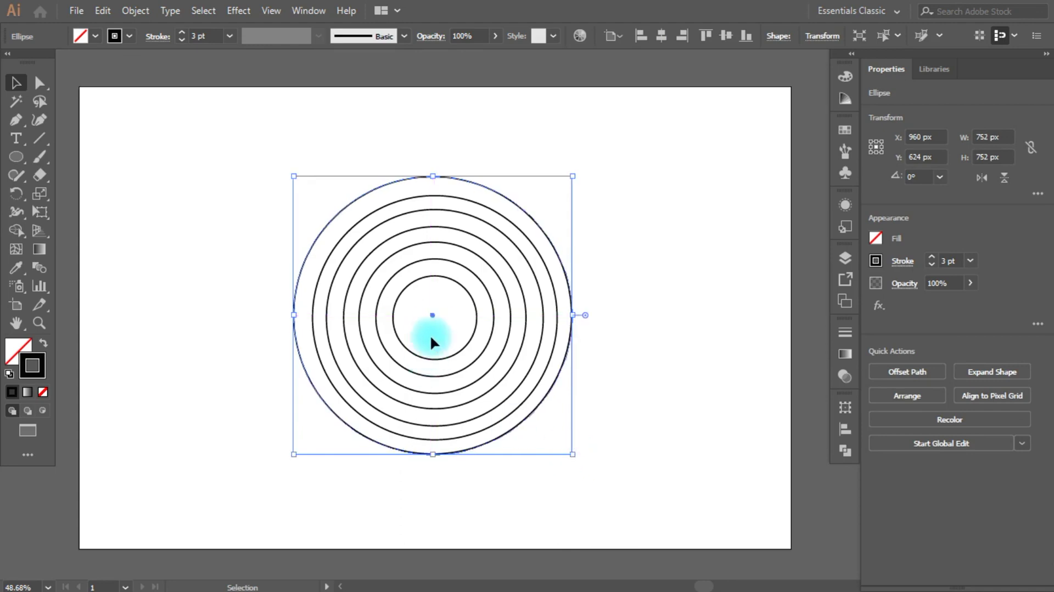
drag(430, 317, 433, 320)
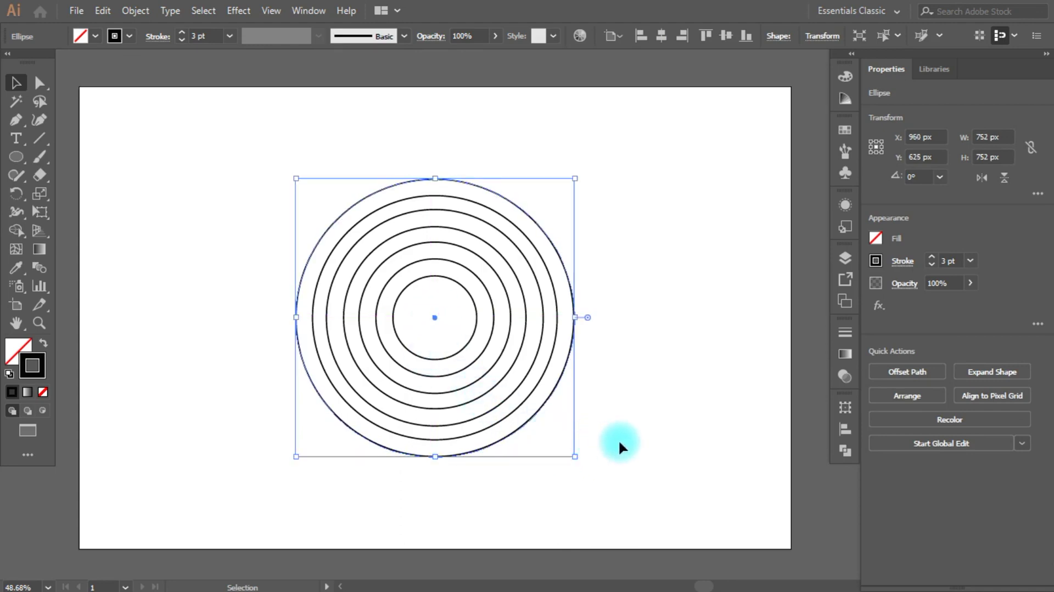
Scale the whole ring set to 623 px and move it left
key(ctrl+a)
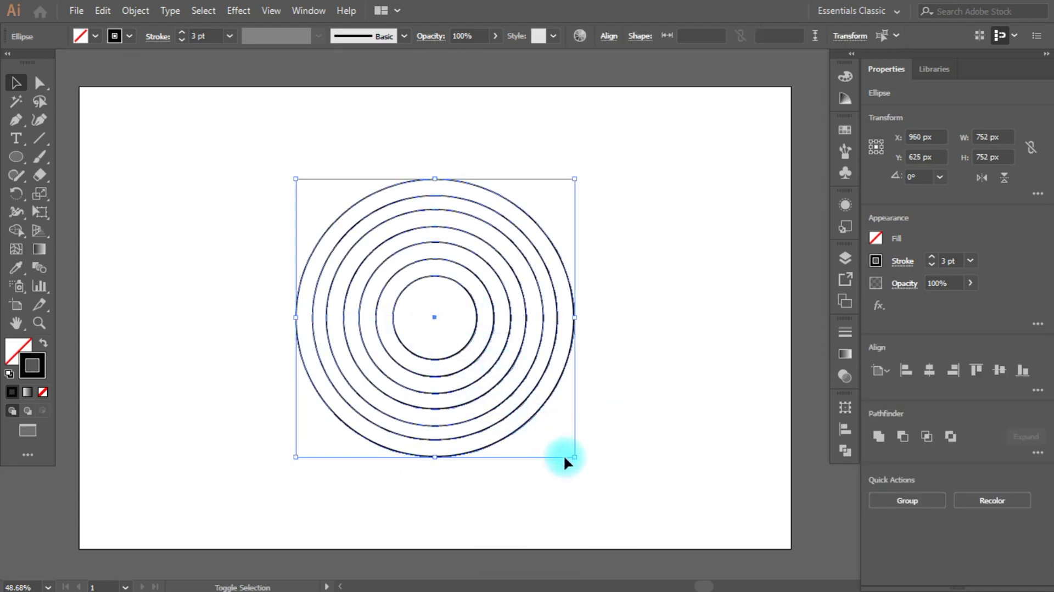
drag(574, 459, 527, 411)
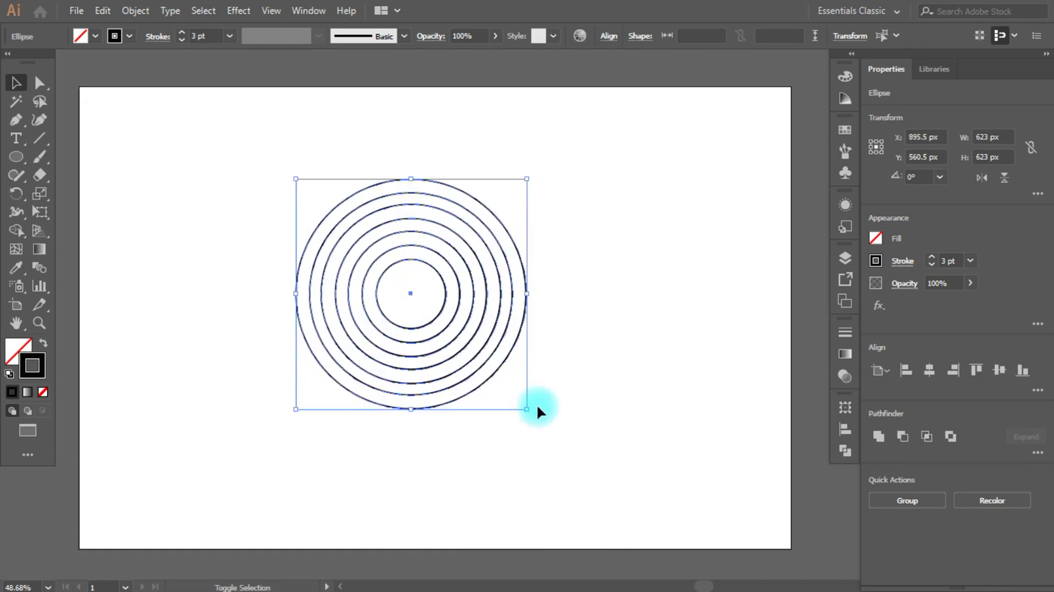
drag(408, 300, 236, 304)
Add a copy of the outer ring sized to 707 px, centred on the rings
click(239, 302)
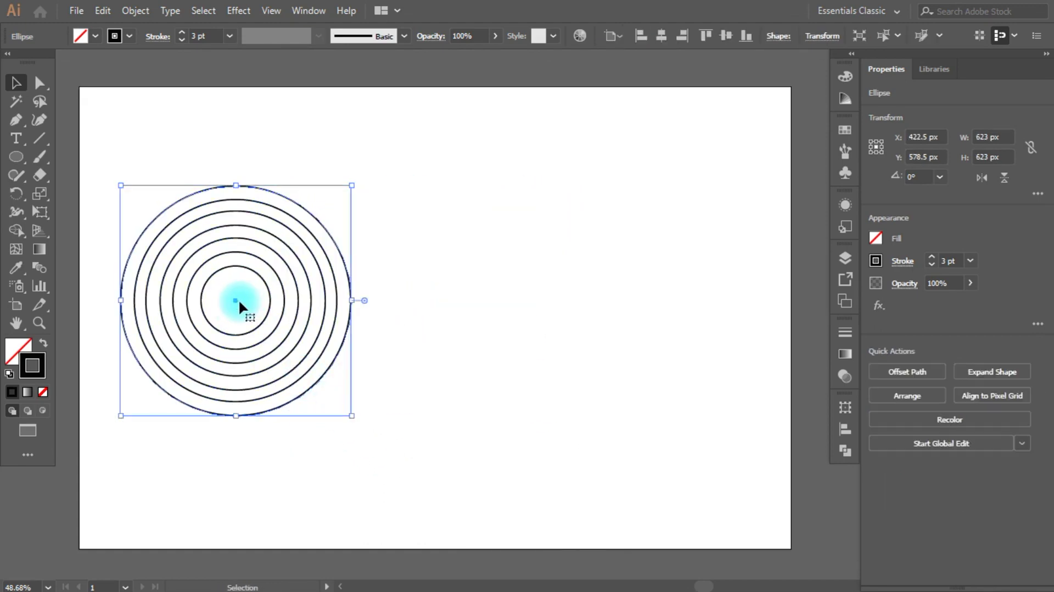
drag(334, 357, 589, 366)
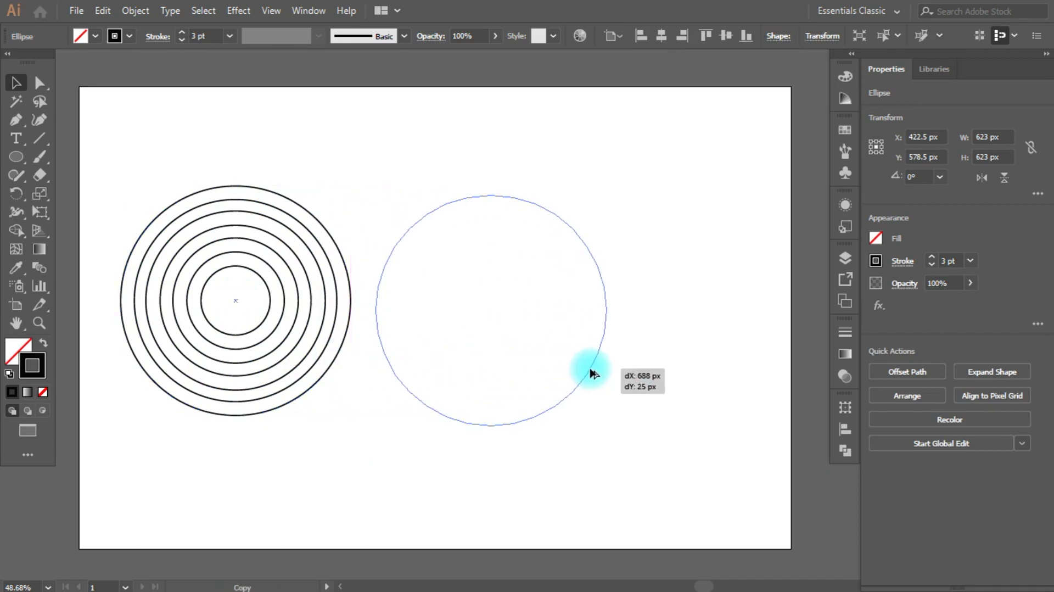
drag(606, 425, 596, 446)
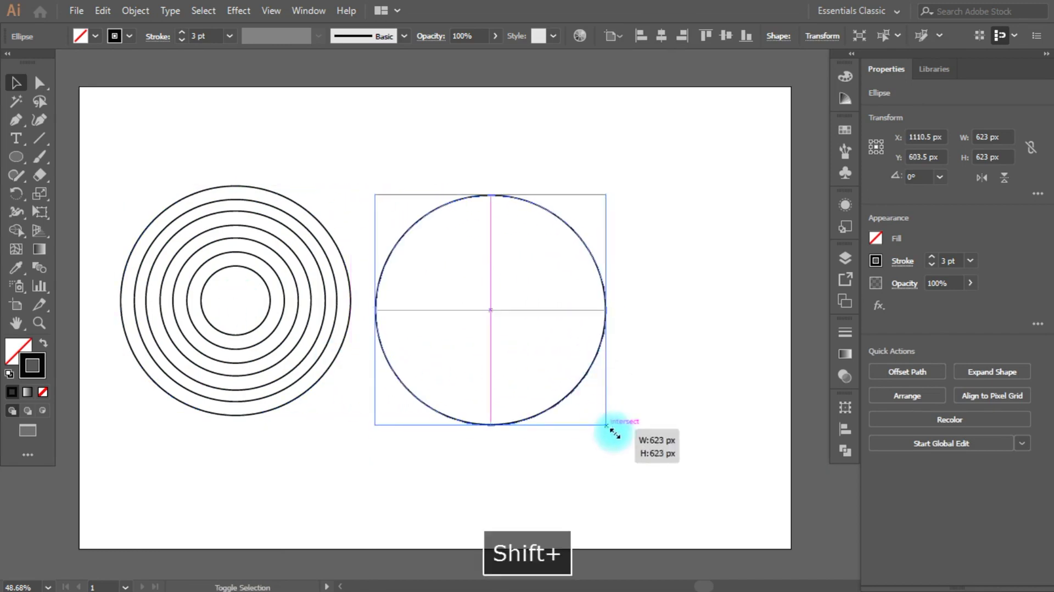
drag(501, 320, 236, 301)
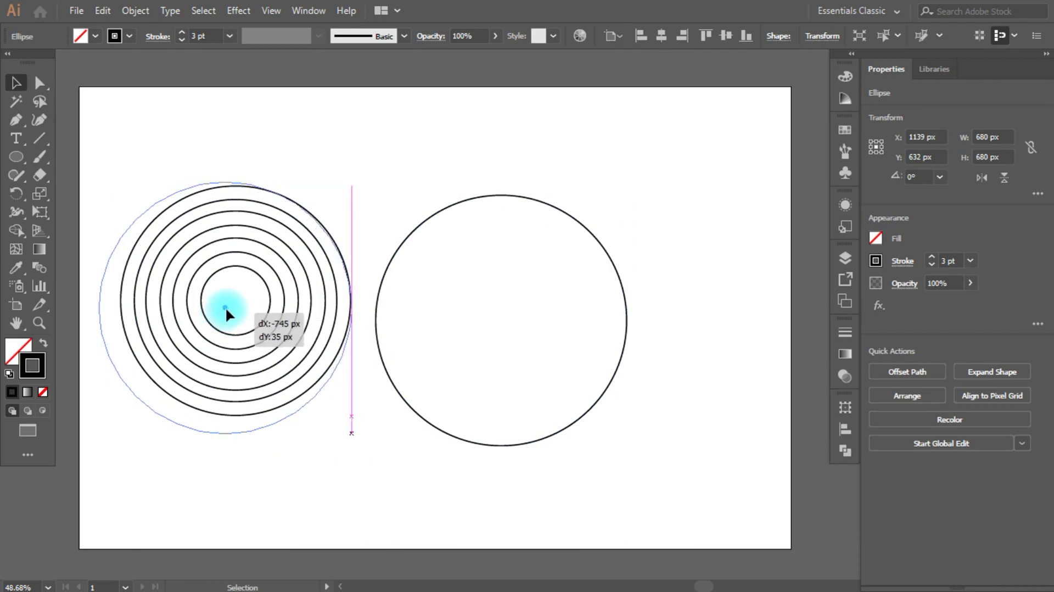
drag(362, 426, 371, 437)
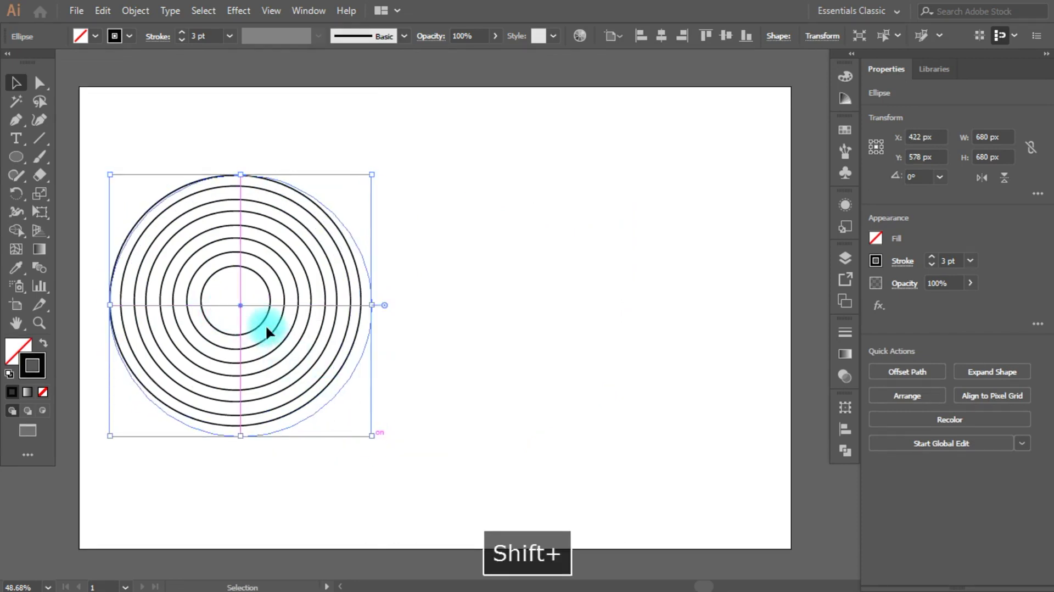
drag(238, 301, 235, 297)
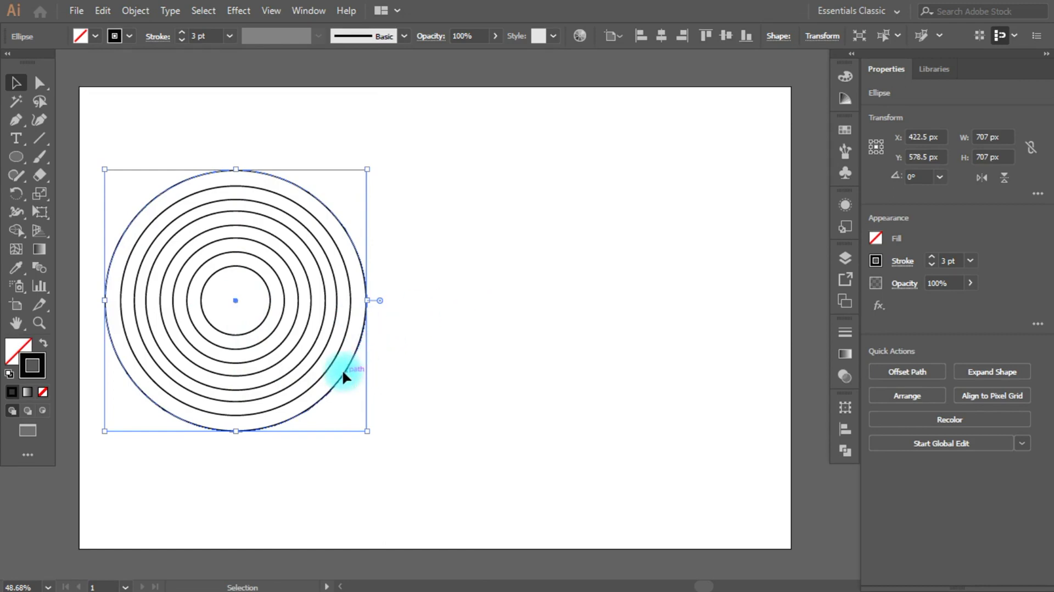
Add a concentric ring of about 788 × 802 px around the set
drag(341, 369, 650, 379)
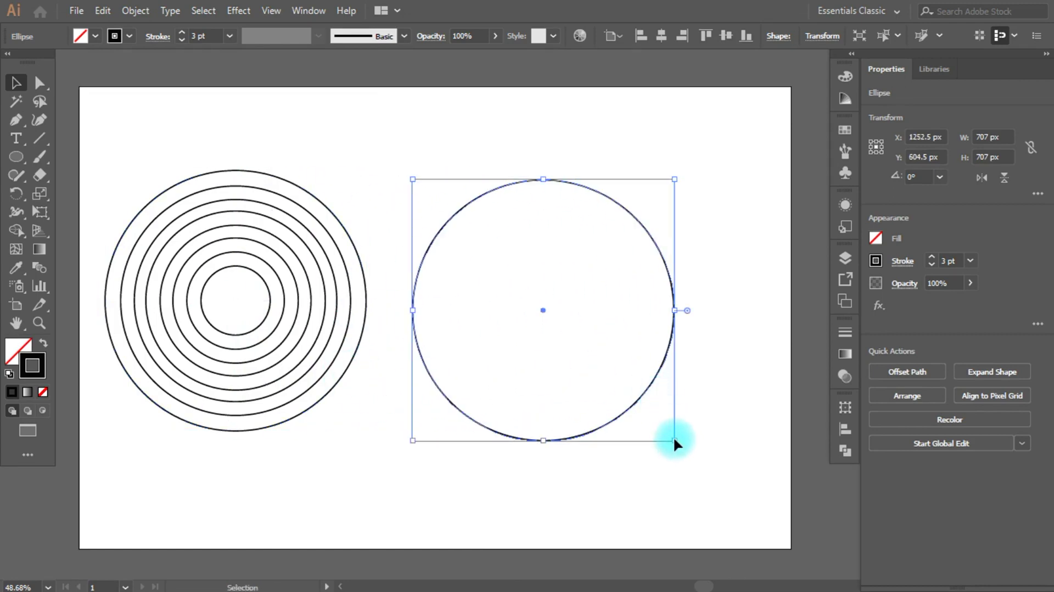
click(678, 447)
click(639, 407)
drag(676, 440, 700, 471)
mouse_move(556, 325)
mouse_down()
mouse_move(244, 309)
mouse_move(235, 299)
mouse_up()
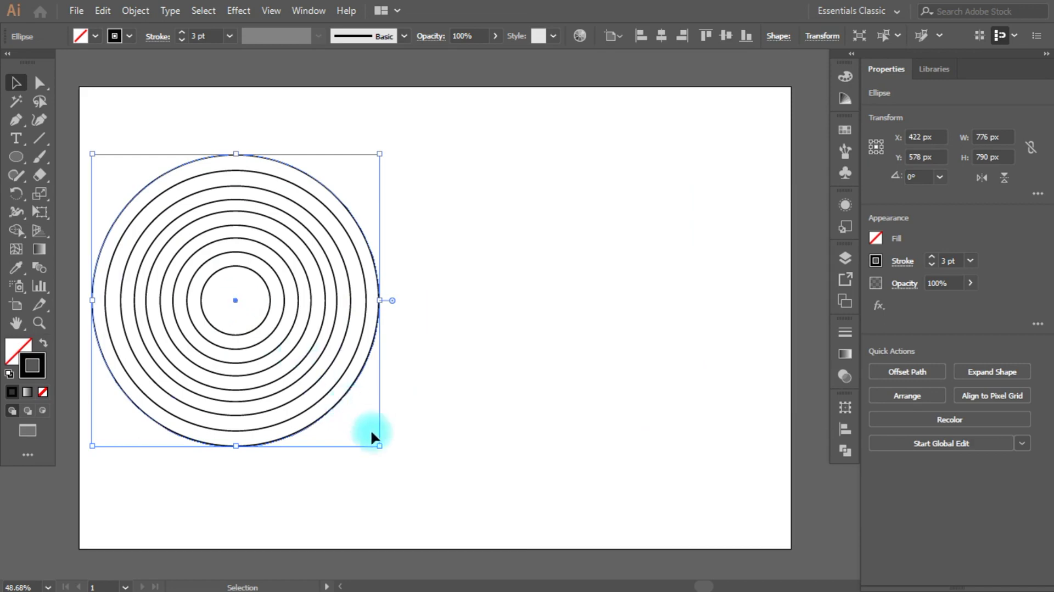
drag(380, 446, 382, 449)
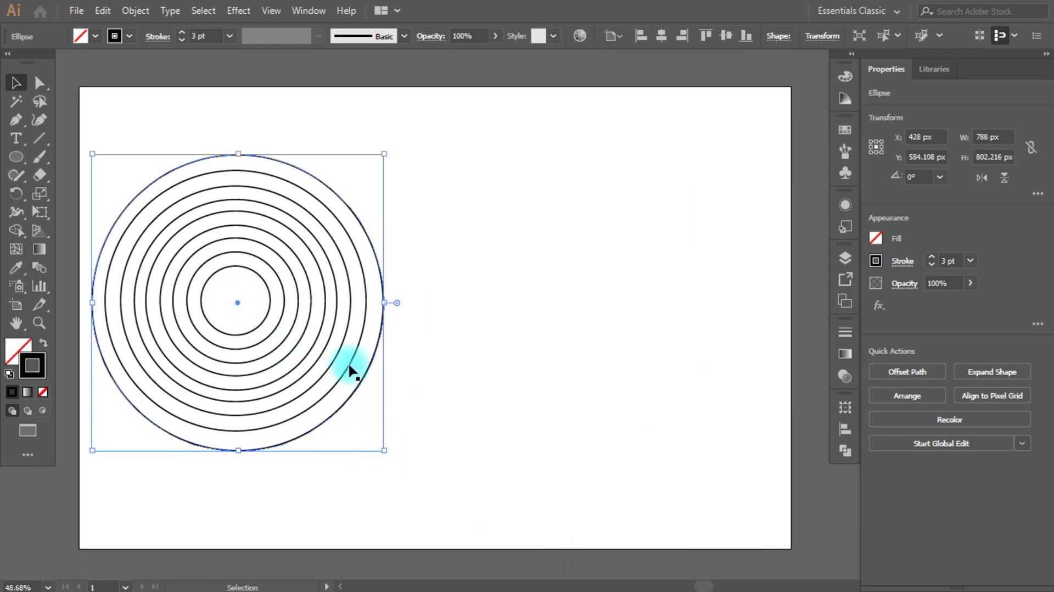
drag(351, 395, 349, 392)
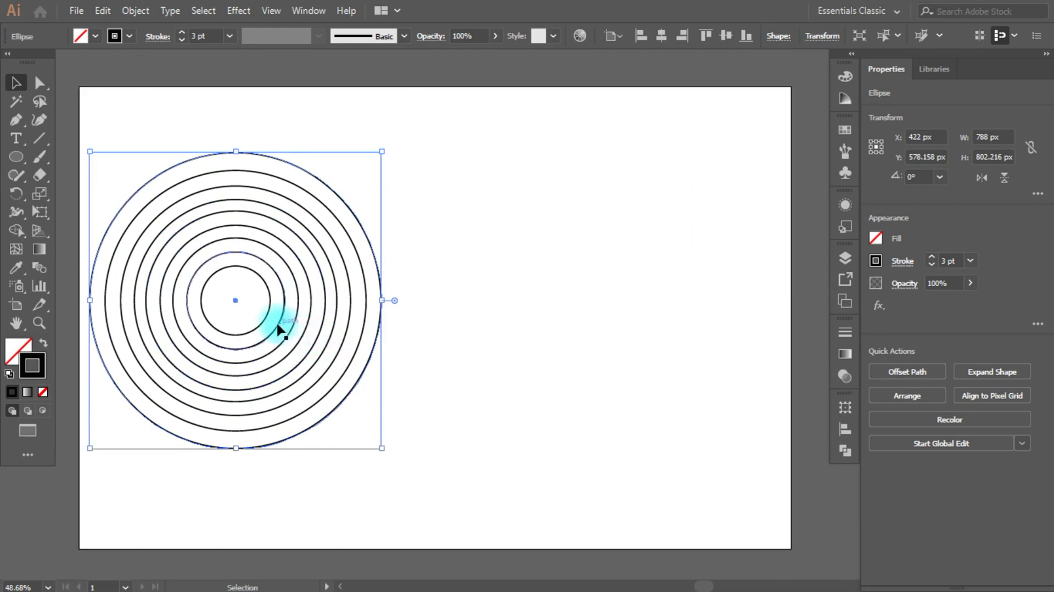
Add two more centred rings, 864 px and 960 px wide
drag(352, 391, 690, 396)
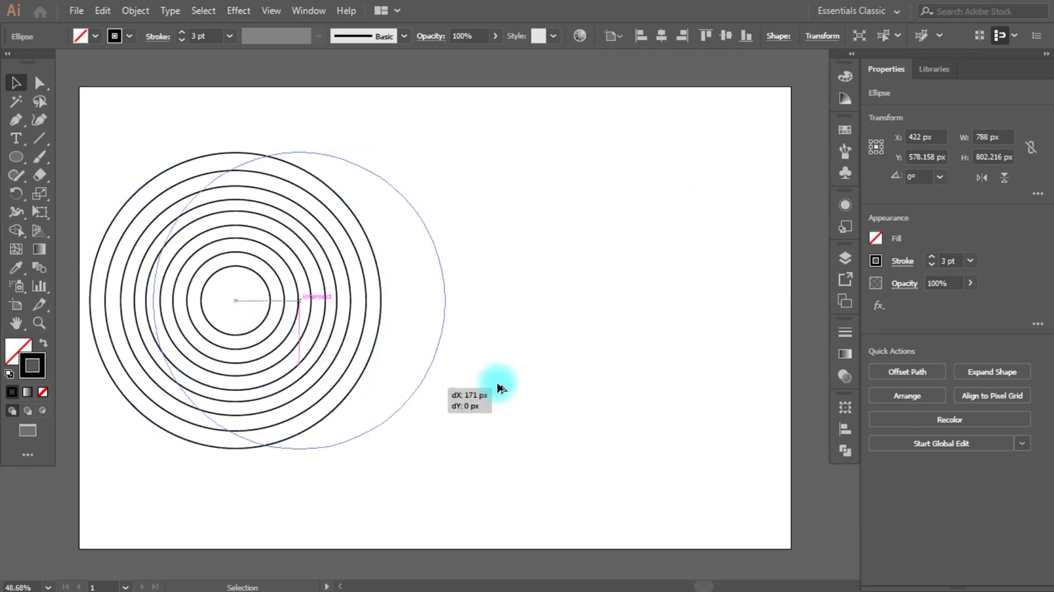
drag(720, 453, 744, 478)
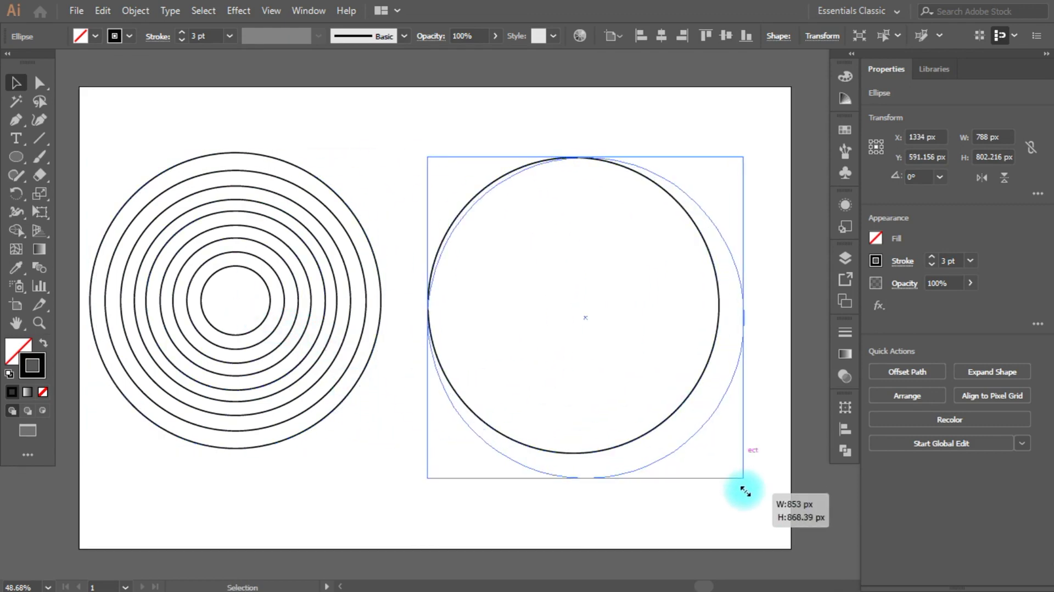
mouse_move(582, 314)
mouse_down()
mouse_move(239, 321)
mouse_move(233, 297)
mouse_up()
drag(394, 463, 396, 463)
drag(238, 301, 254, 337)
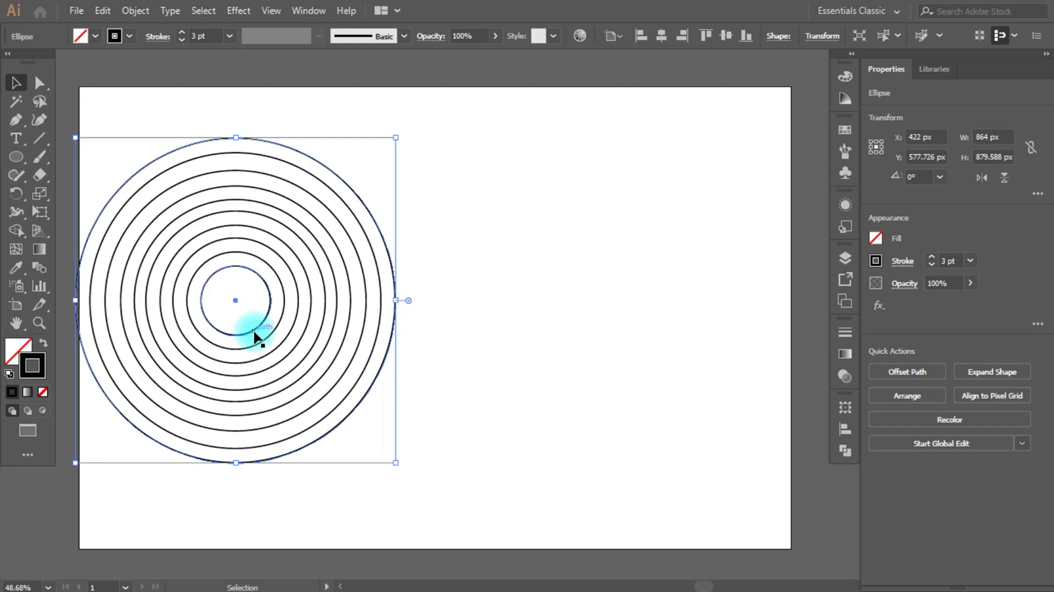
drag(360, 403, 719, 409)
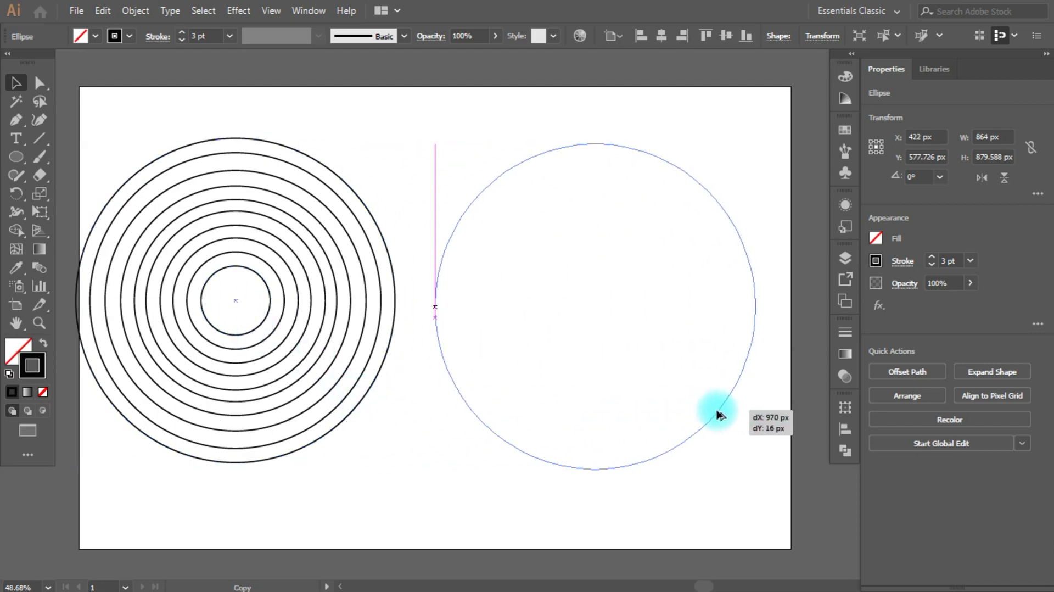
drag(756, 468, 790, 504)
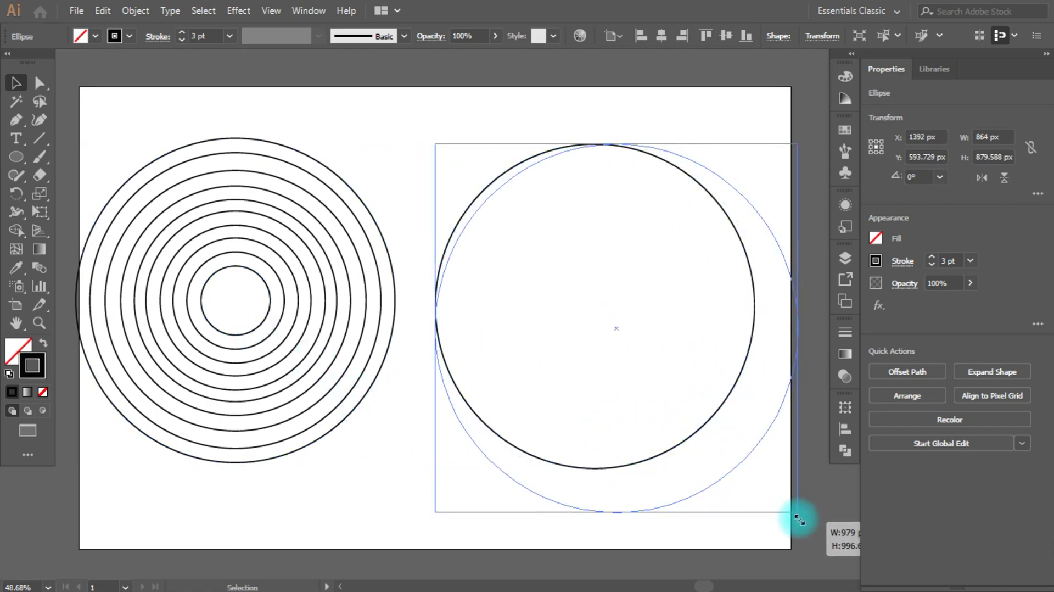
drag(611, 323, 235, 300)
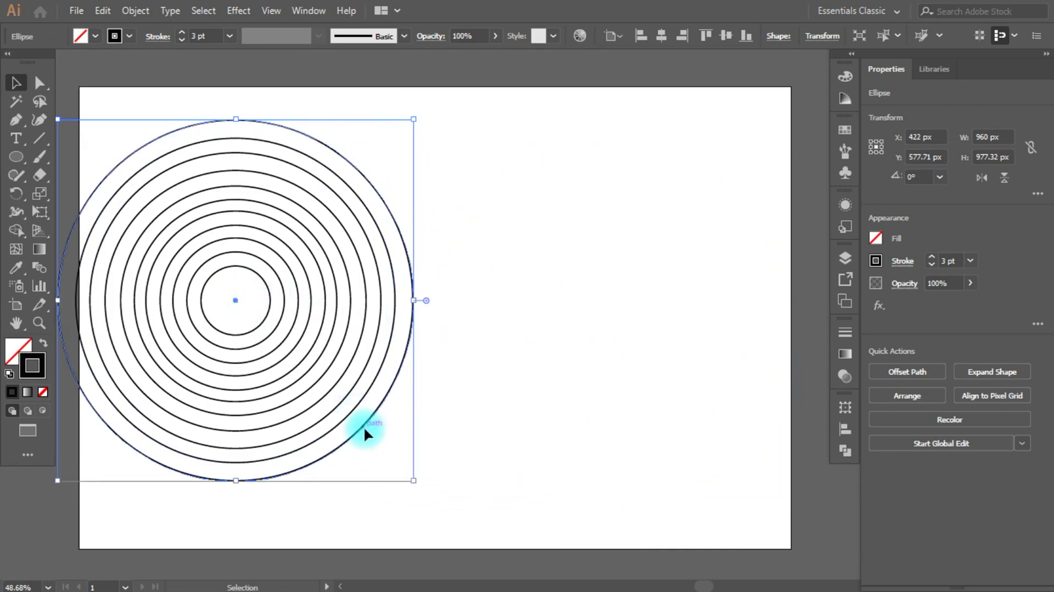
Add an outermost ring of 1063 px and centre it on the set
drag(364, 433, 750, 450)
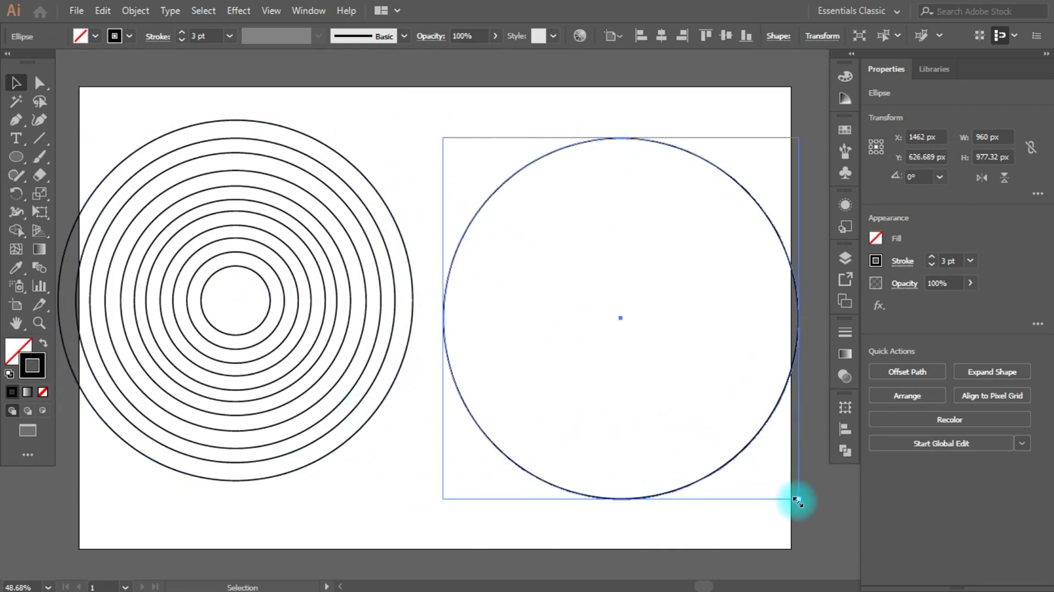
drag(797, 501, 844, 547)
drag(639, 340, 231, 298)
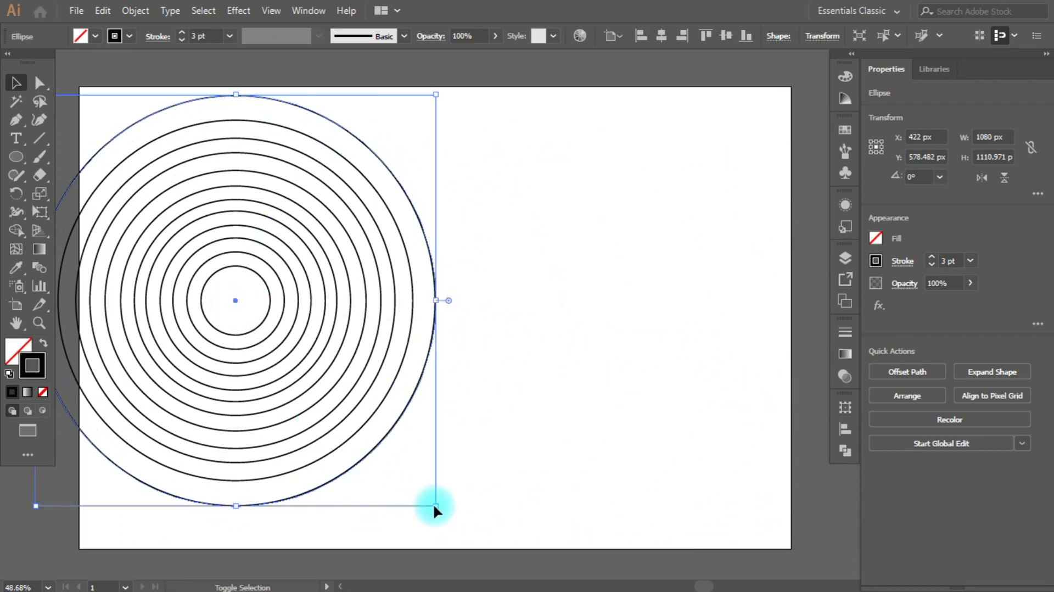
drag(434, 505, 429, 500)
drag(231, 299, 238, 301)
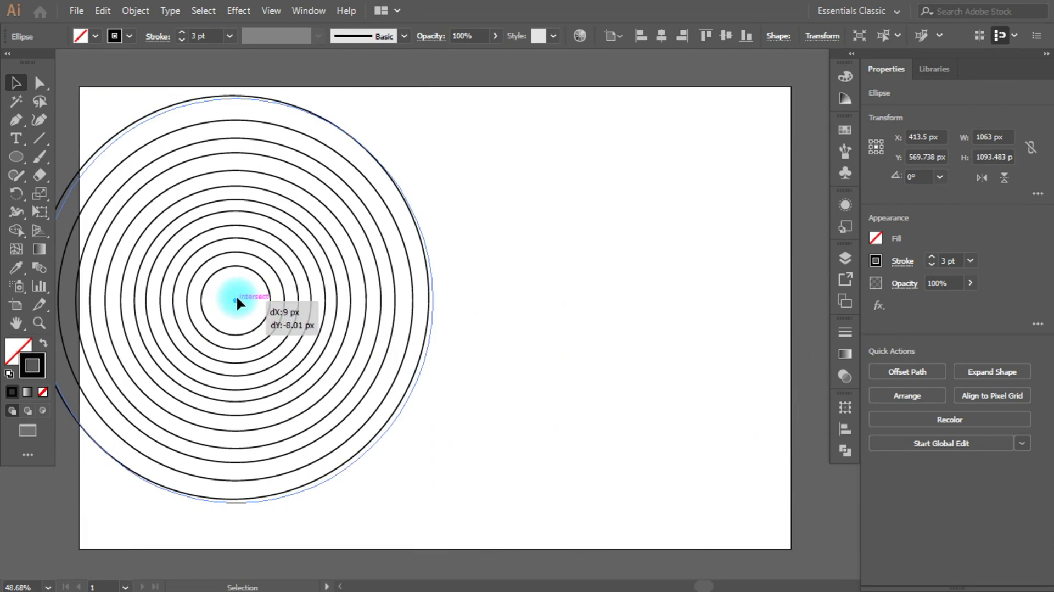
Select all rings and align their horizontal and vertical centres
click(541, 411)
key(ctrl+a)
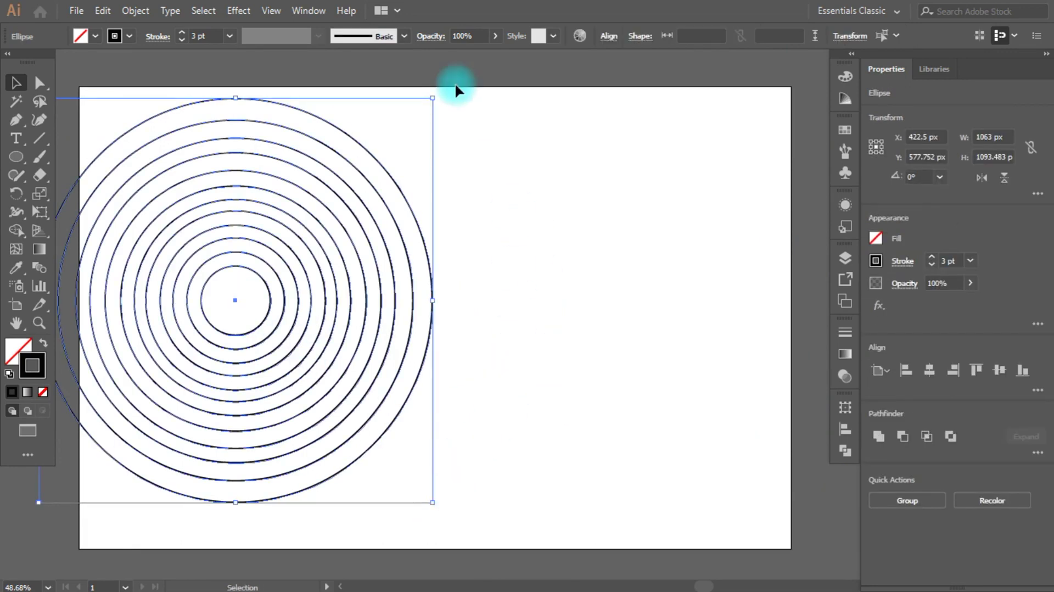
click(620, 41)
click(481, 80)
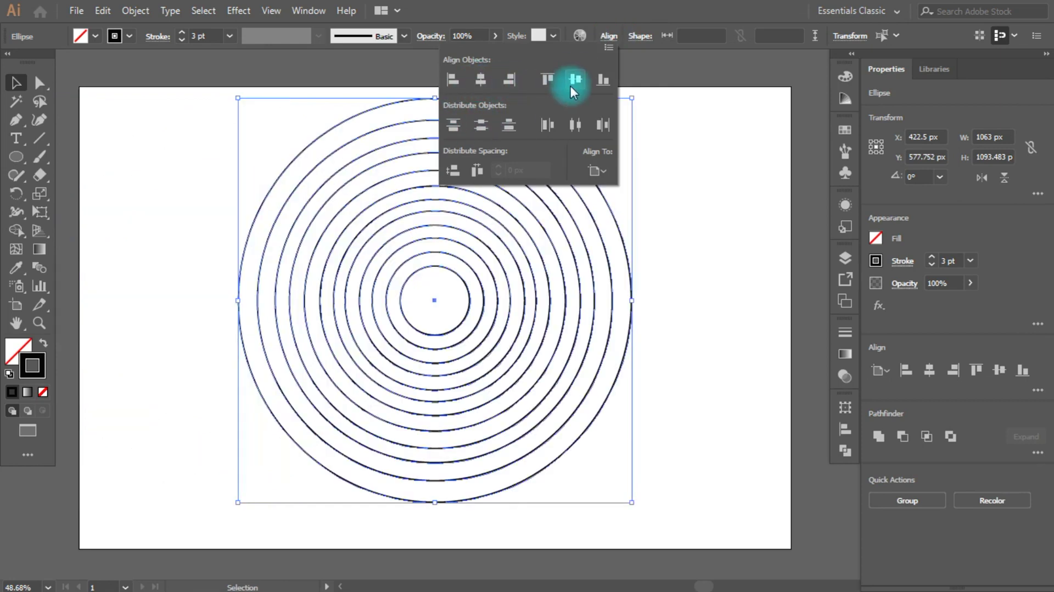
click(571, 87)
click(723, 272)
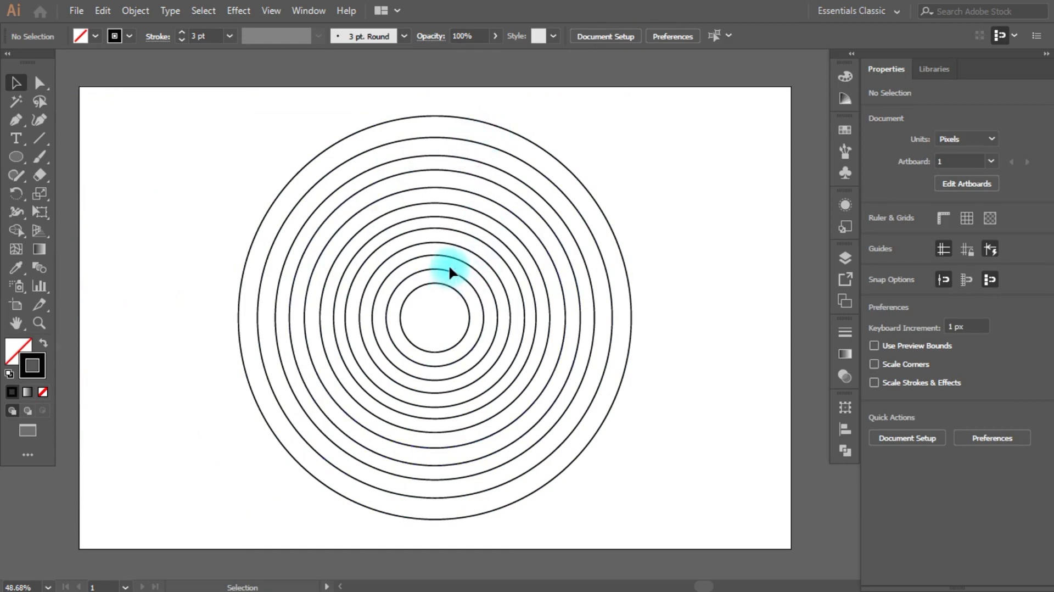
Shrink the outer ring to about 1049 px and recentre it, redoing the resize once
click(485, 124)
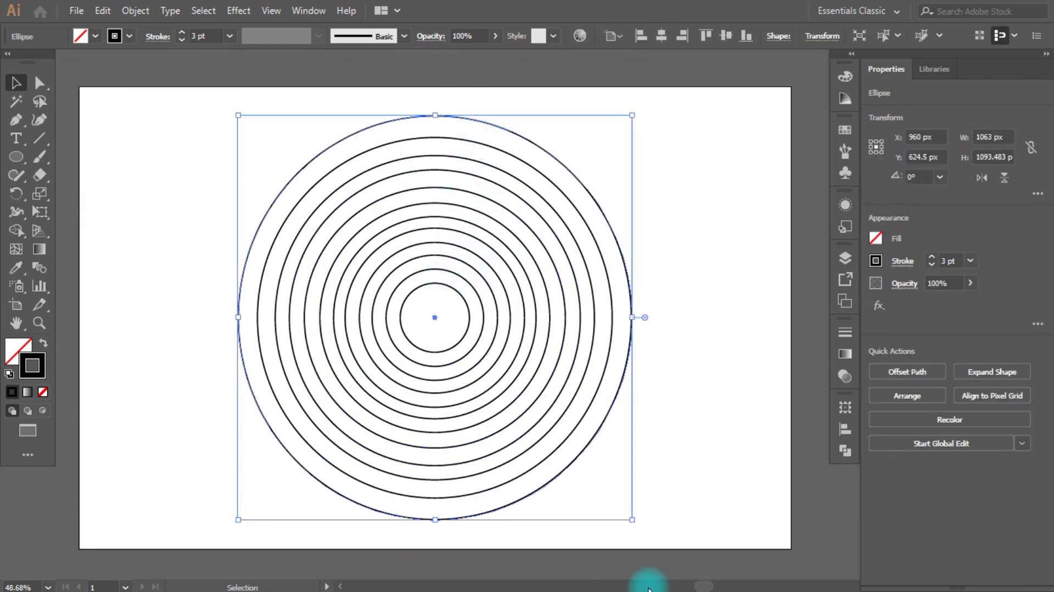
drag(632, 522, 627, 513)
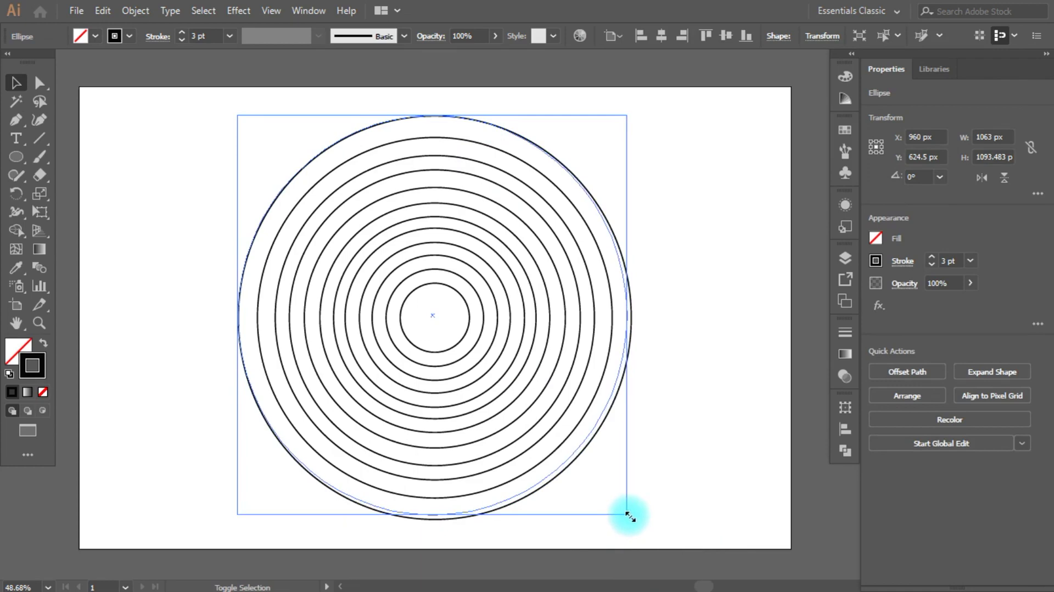
drag(426, 314, 430, 317)
click(664, 391)
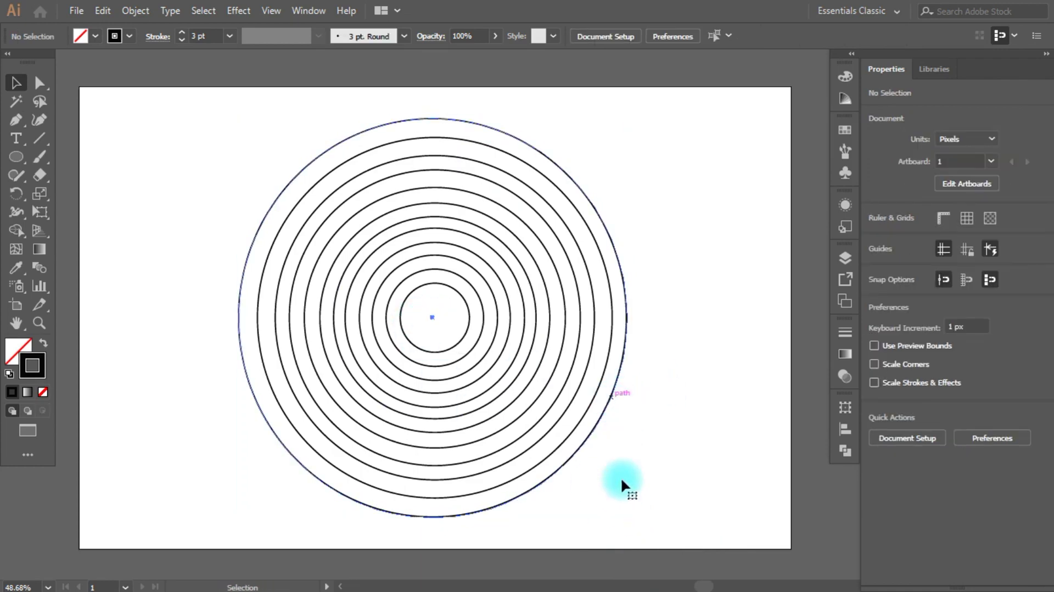
key(ctrl+z)
drag(628, 521, 629, 508)
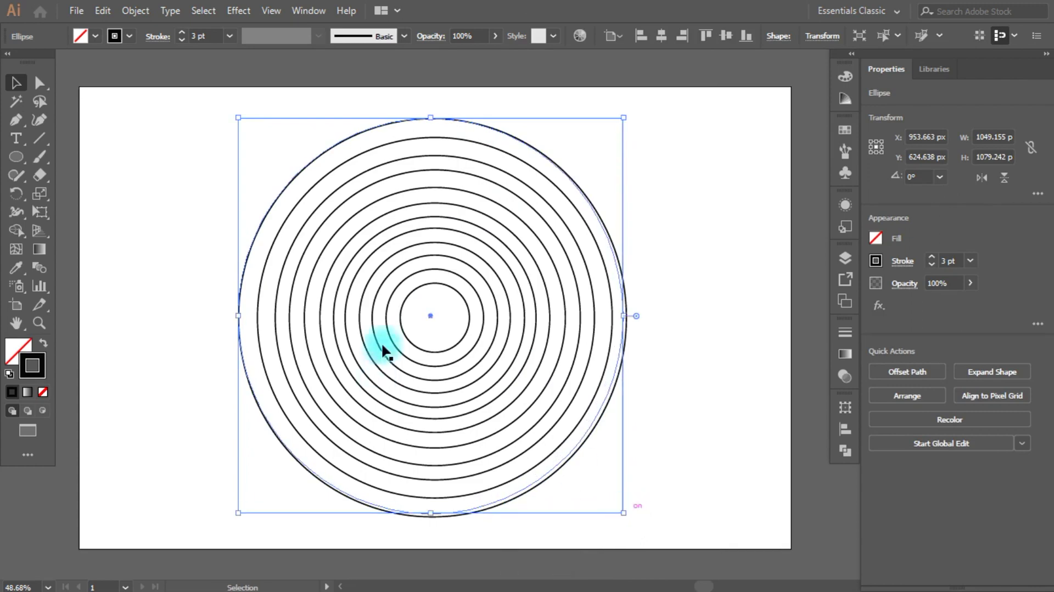
drag(430, 317, 428, 317)
drag(640, 321, 641, 321)
drag(680, 193, 604, 401)
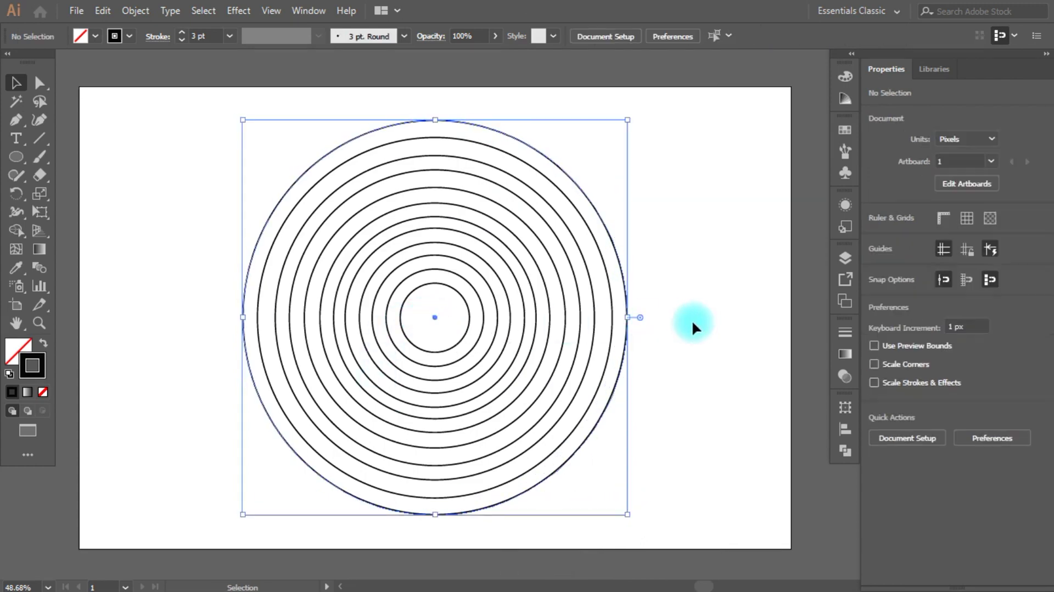
Slightly shrink the second-largest and outermost rings and recentre both
click(605, 395)
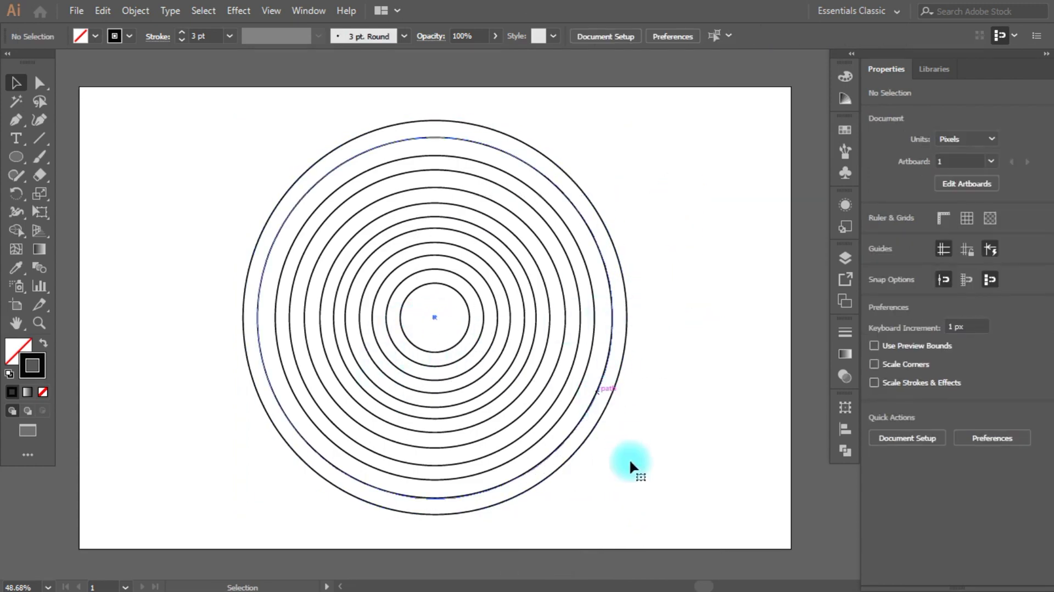
drag(616, 501, 608, 492)
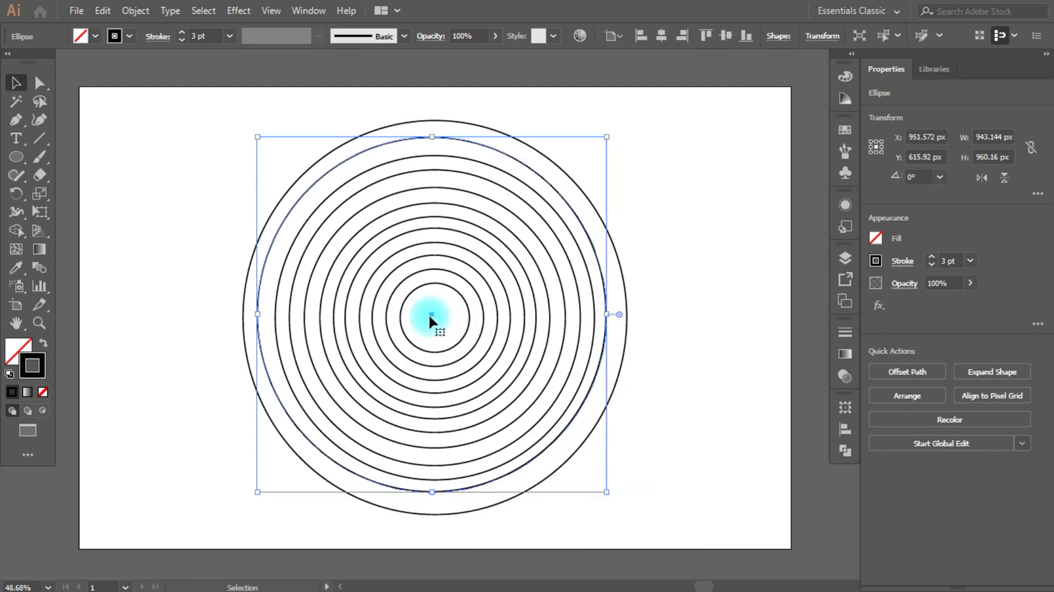
drag(430, 319, 432, 317)
click(518, 489)
click(532, 494)
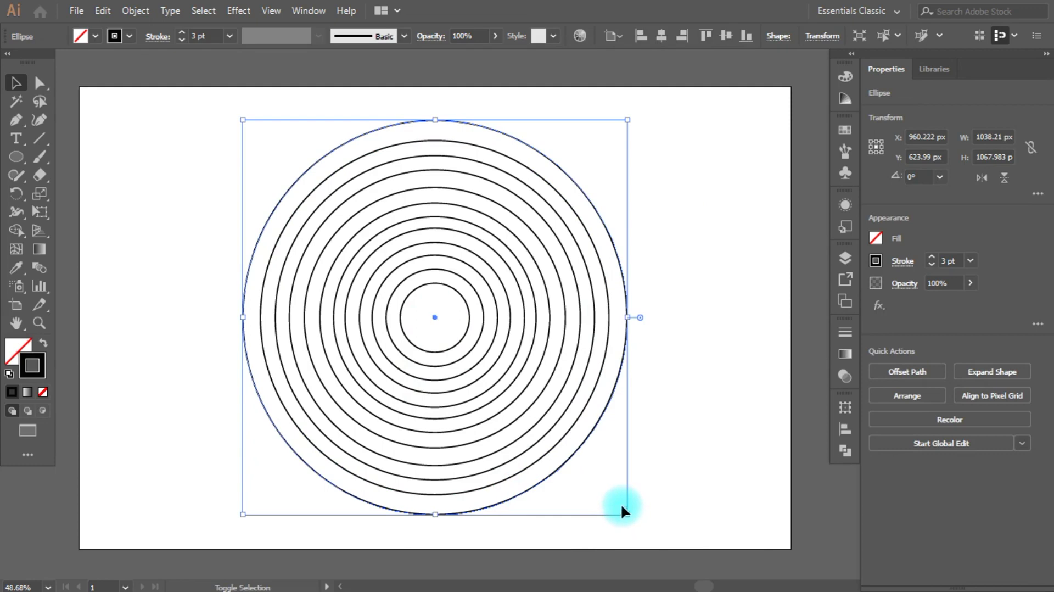
drag(626, 516, 620, 506)
drag(432, 315, 434, 317)
click(714, 369)
Marquee-select all circles and align them horizontally and vertically on each other
drag(671, 217, 265, 423)
click(609, 36)
click(481, 80)
click(576, 79)
click(690, 204)
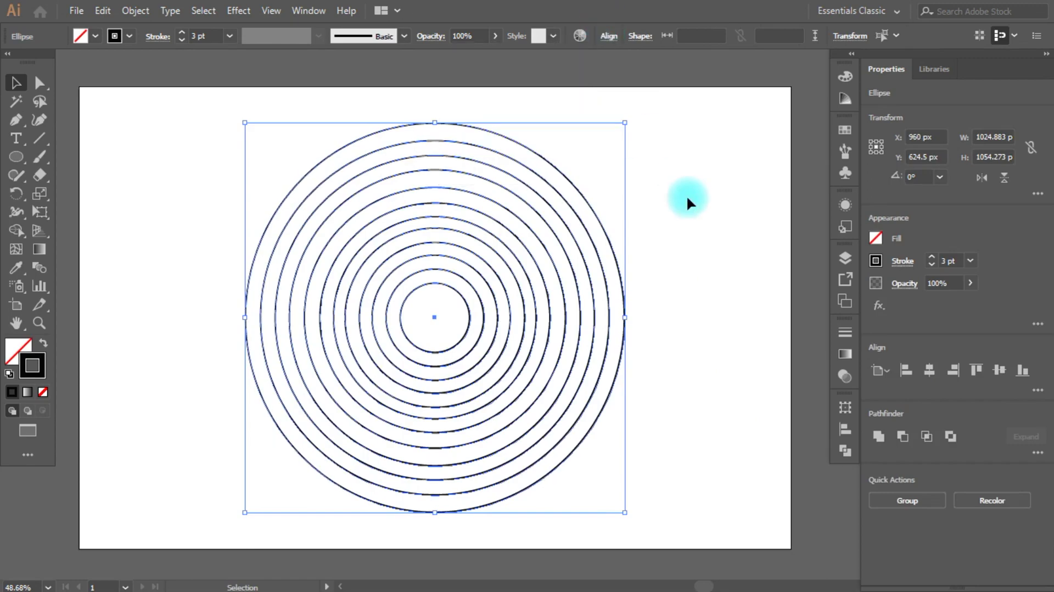
Scale the whole circle set down to about 564 px wide
mouse_move(625, 512)
mouse_down()
mouse_move(555, 407)
mouse_move(483, 366)
mouse_up()
drag(362, 245, 454, 324)
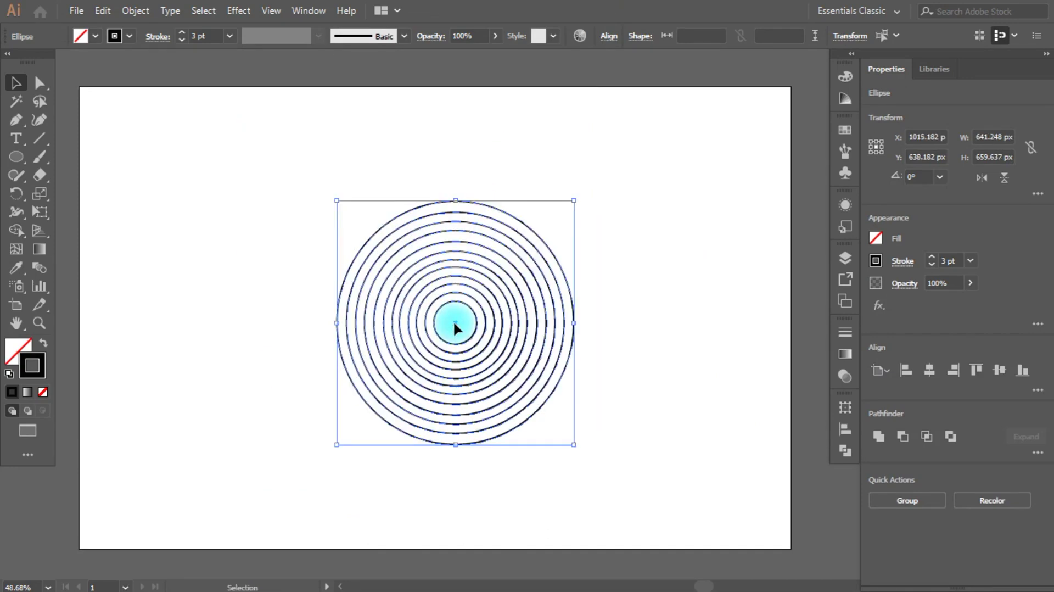
drag(574, 445, 546, 416)
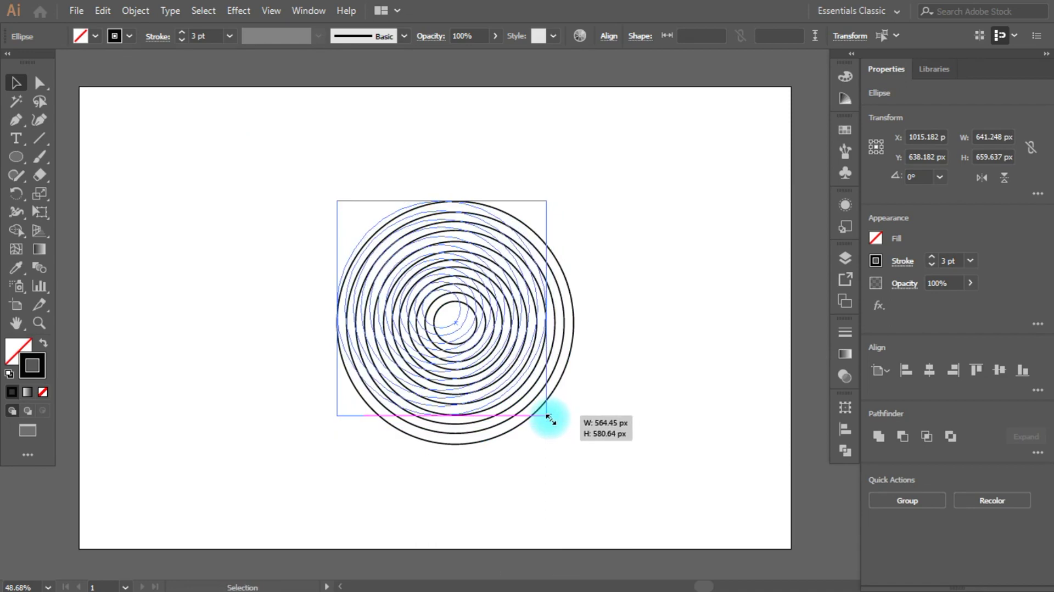
Centre the circle set horizontally and vertically on the artboard
click(609, 36)
click(575, 79)
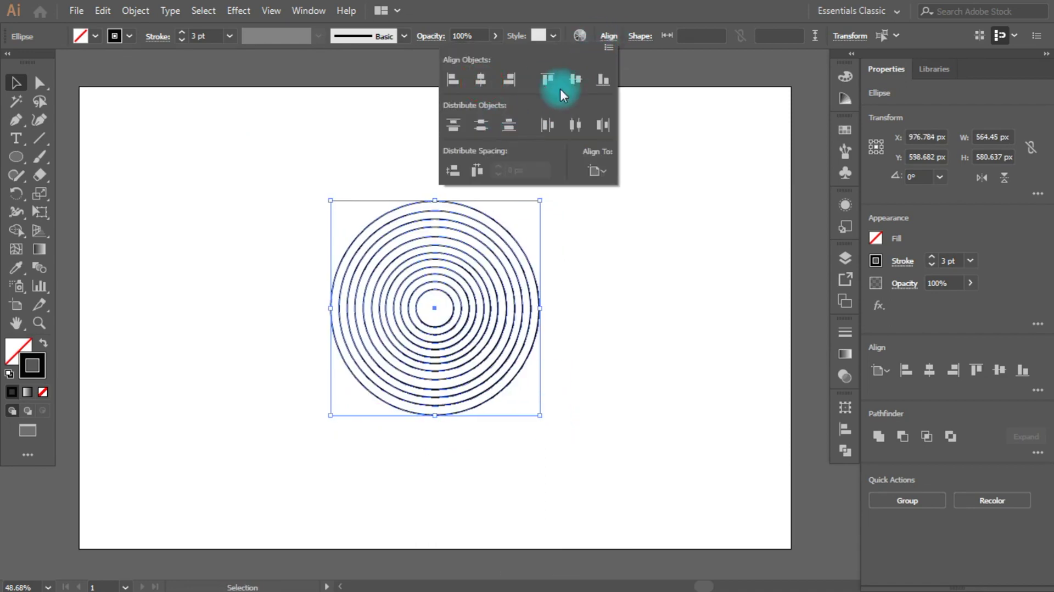
click(575, 124)
click(575, 79)
click(657, 236)
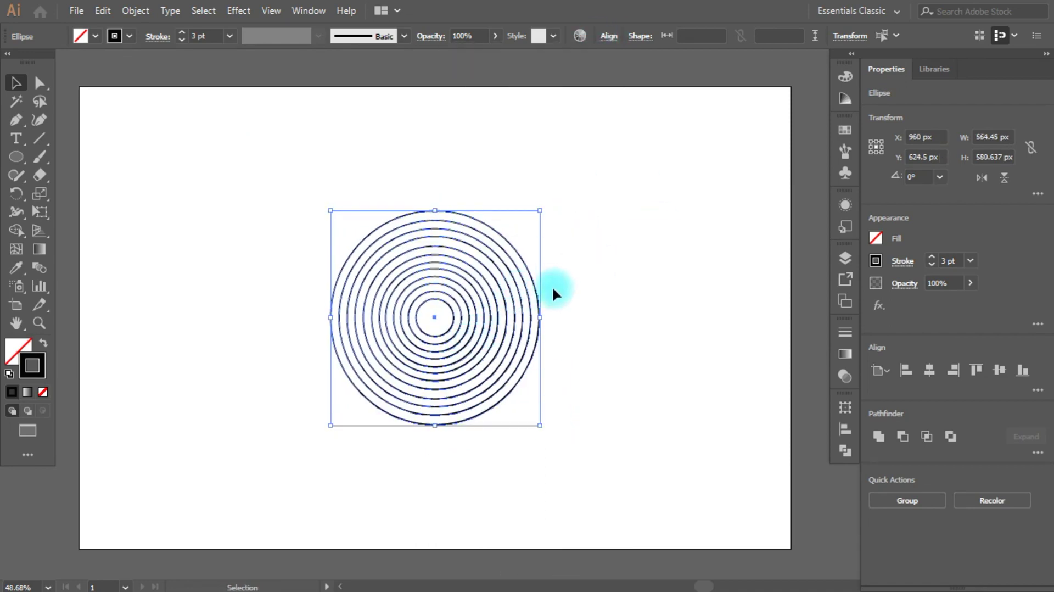
scroll(499, 311, up, 2)
scroll(501, 311, down, 1)
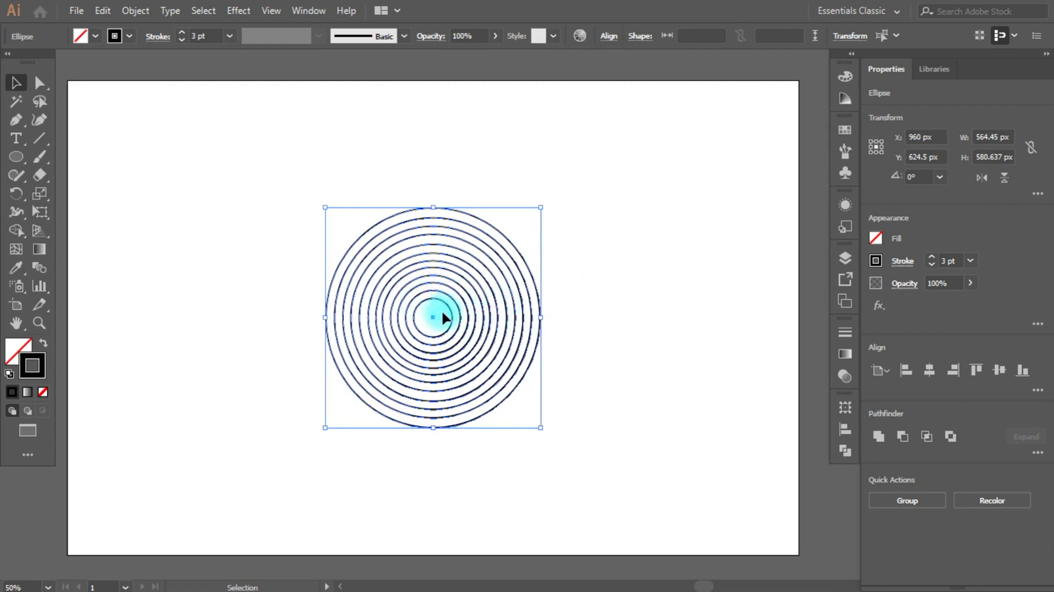
Copy the circle set straight upward so it overlaps the original
drag(446, 302, 445, 234)
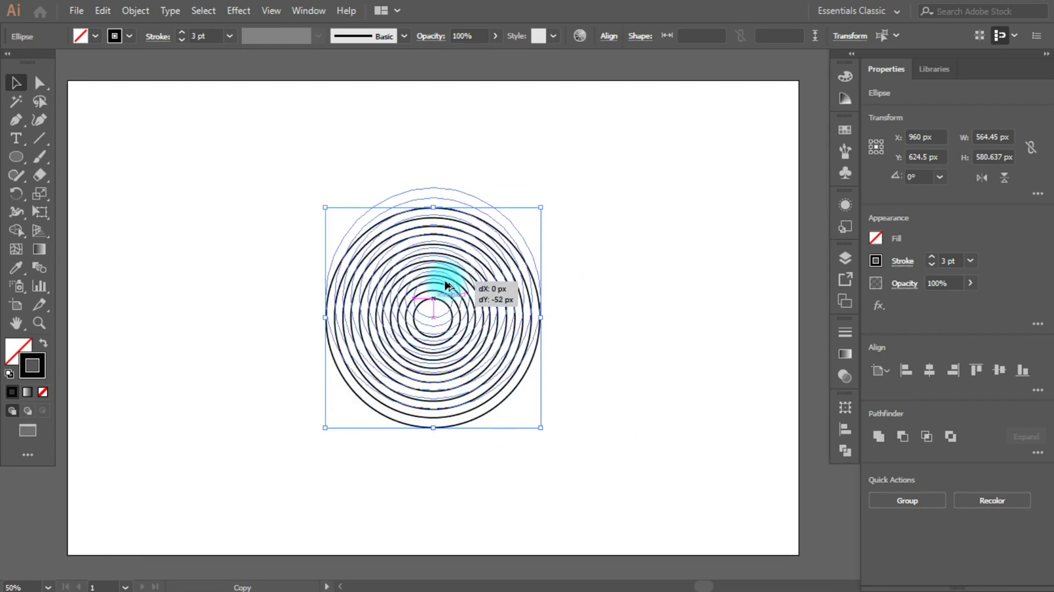
key(ctrl+z)
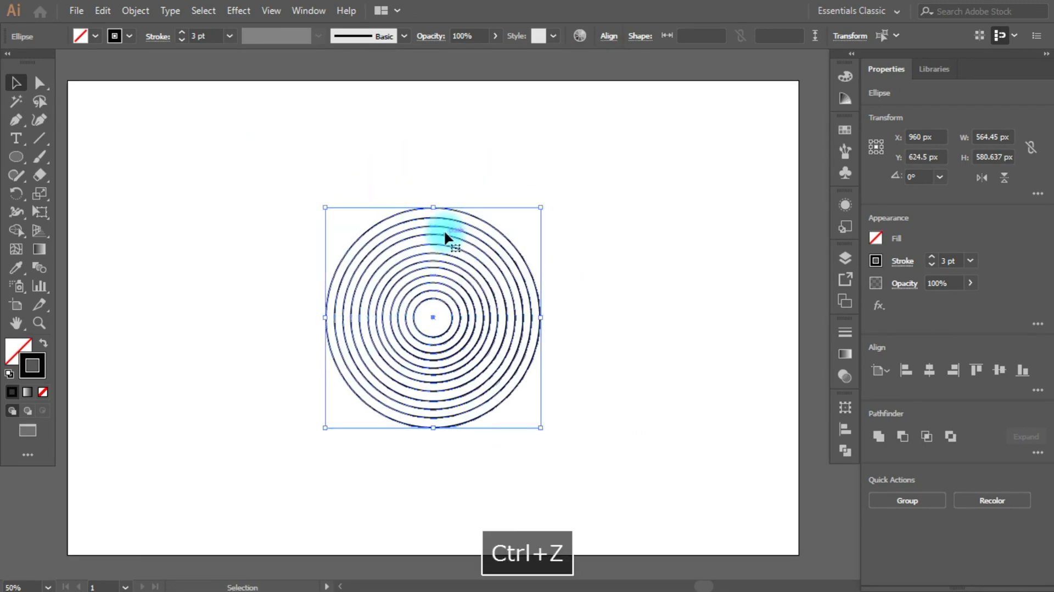
drag(442, 301, 444, 177)
Make a horizontally reflected copy of the upper circle set via Transform > Reflect
right_click(442, 171)
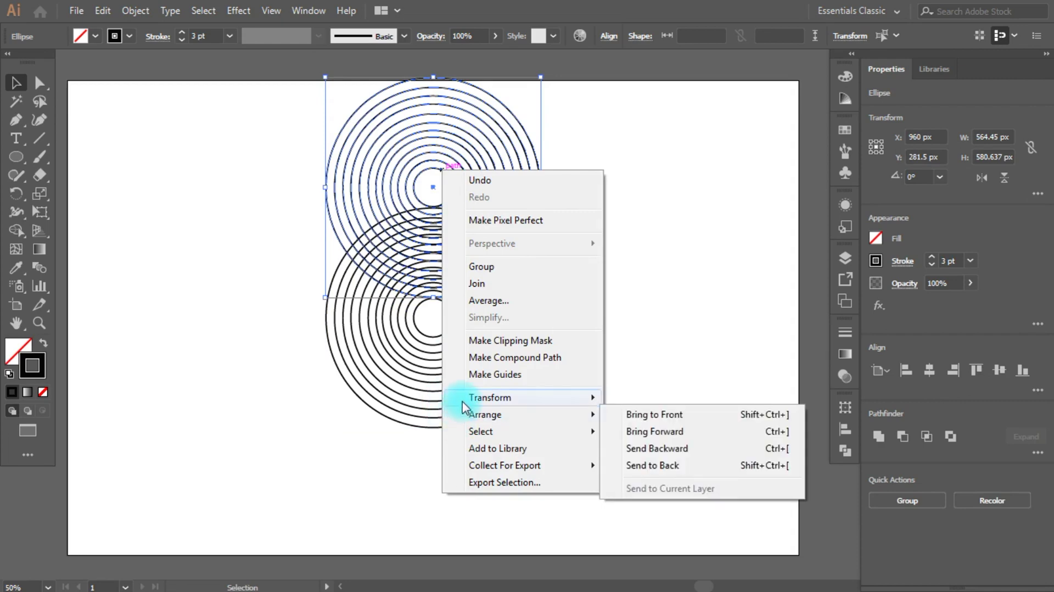
mouse_move(490, 398)
click(638, 452)
click(706, 288)
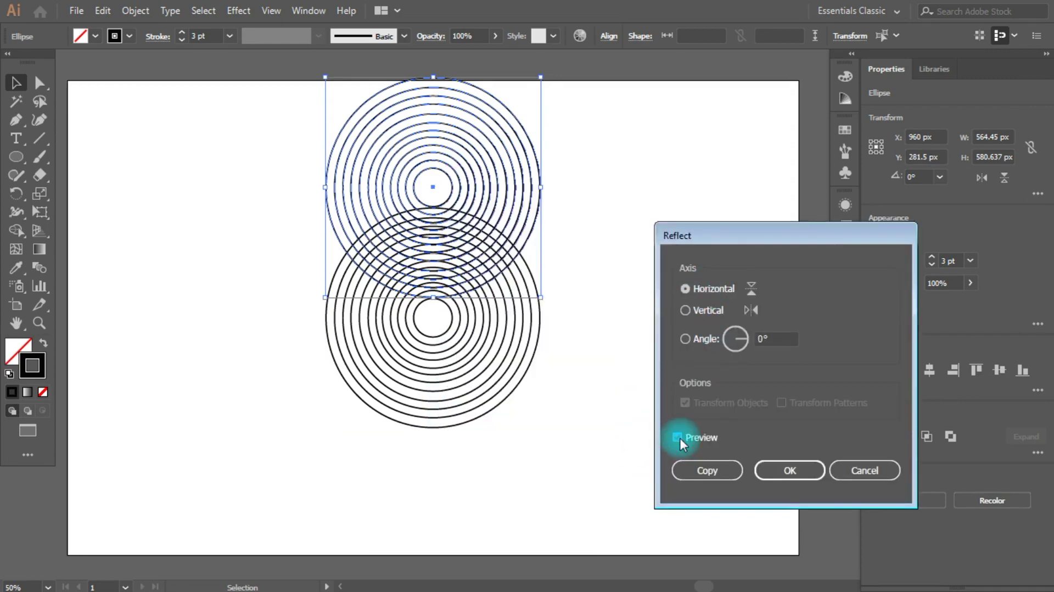
click(684, 469)
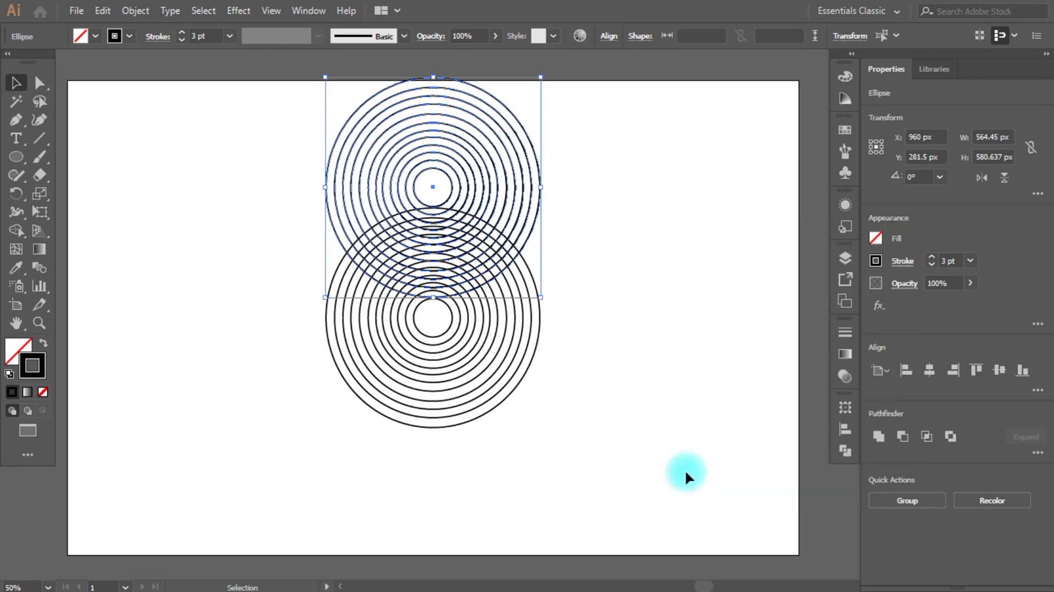
Move the circle-set copy down to form the bottom of the three-set column
drag(459, 297, 455, 509)
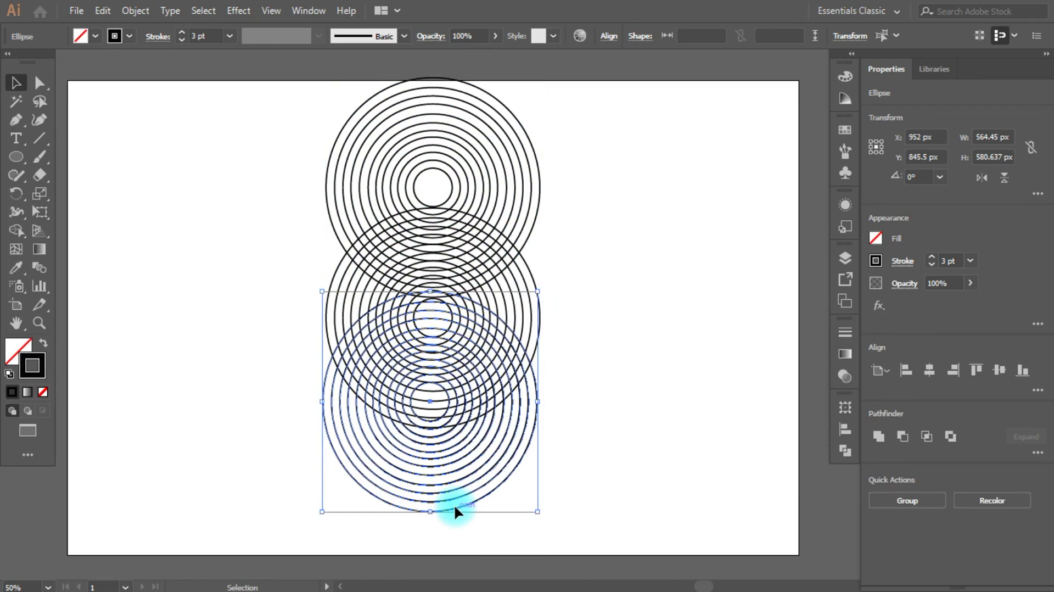
drag(455, 511, 456, 554)
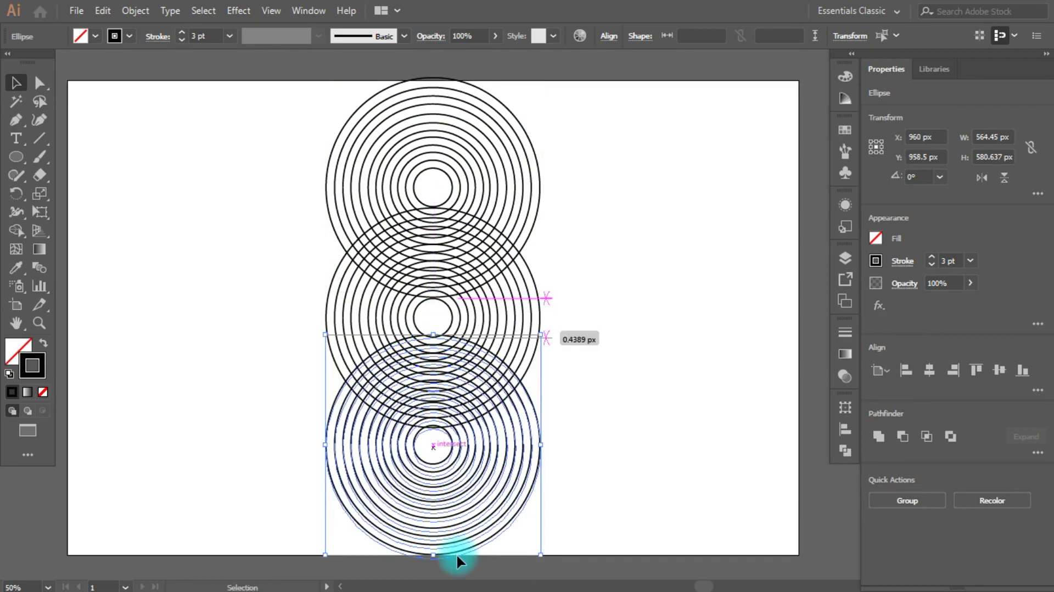
click(674, 510)
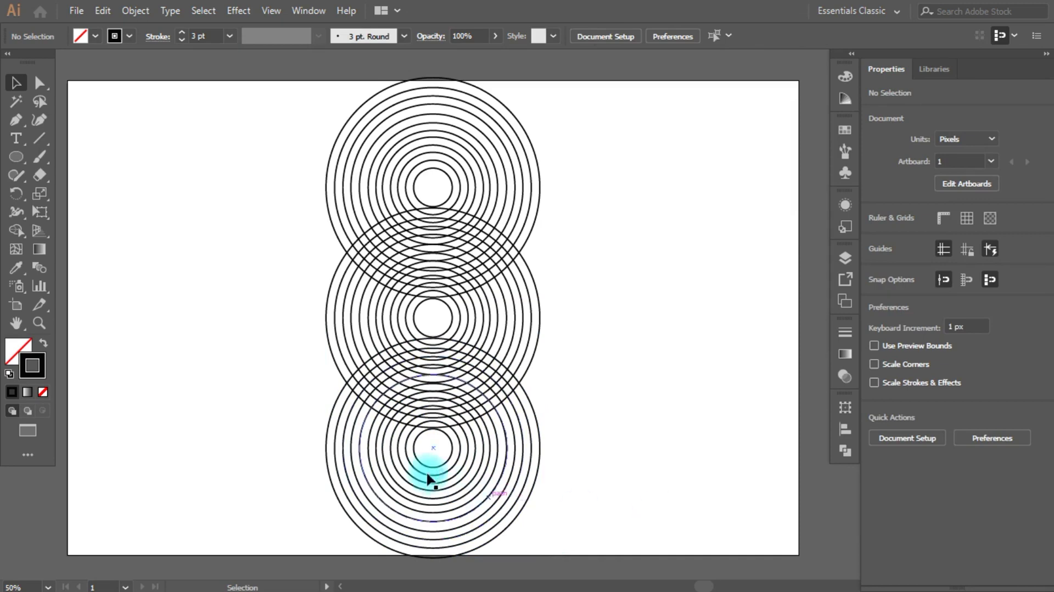
Alt-drag a copy of the bottom circle set up and to the left, redoing a misplaced copy
drag(284, 444, 328, 473)
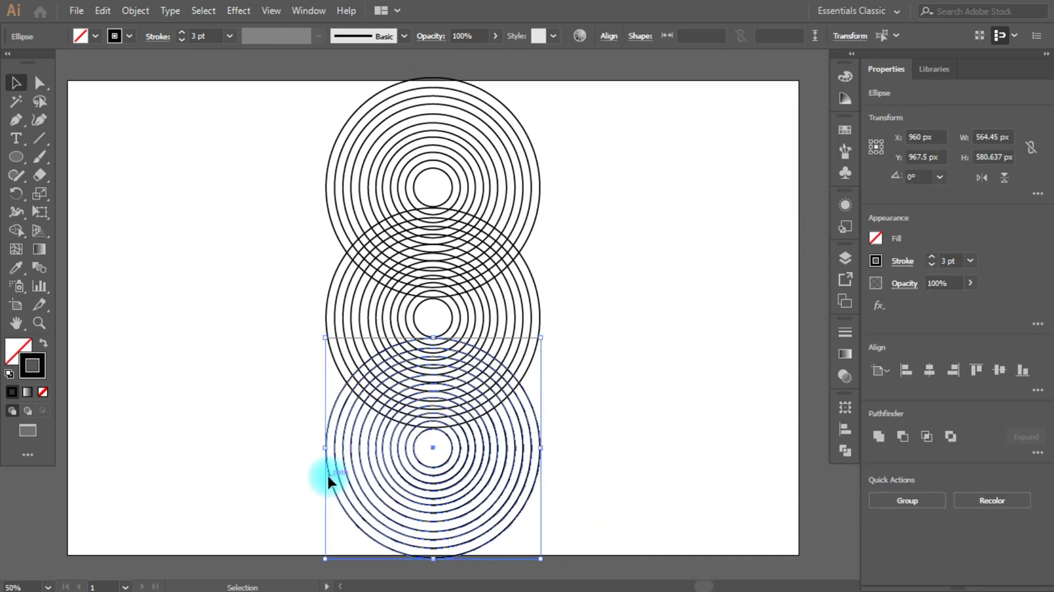
mouse_move(327, 473)
mouse_down()
mouse_move(222, 470)
mouse_move(191, 433)
mouse_move(217, 416)
mouse_up()
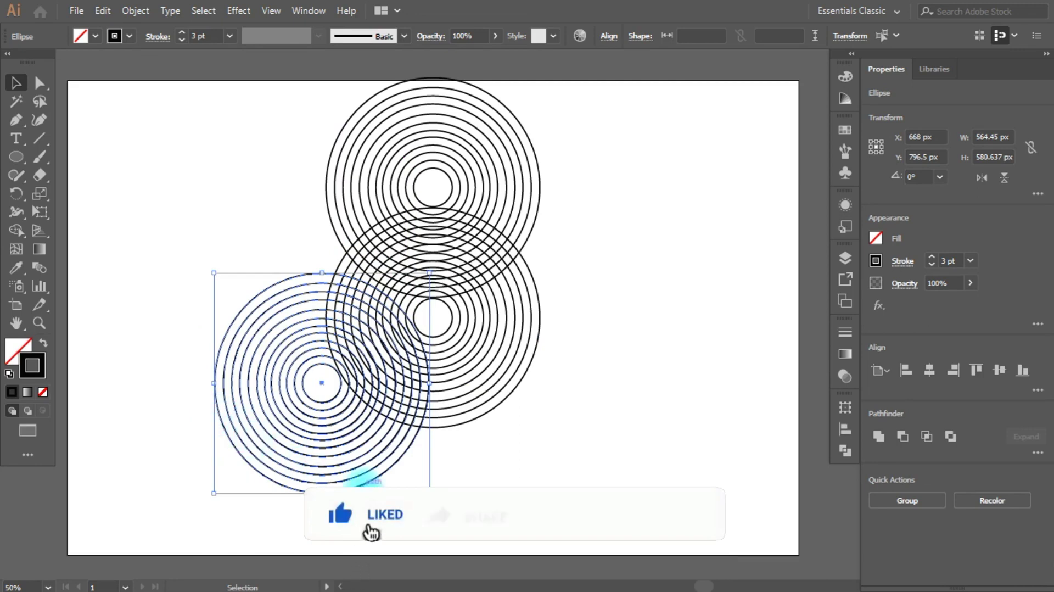
key(ctrl+z)
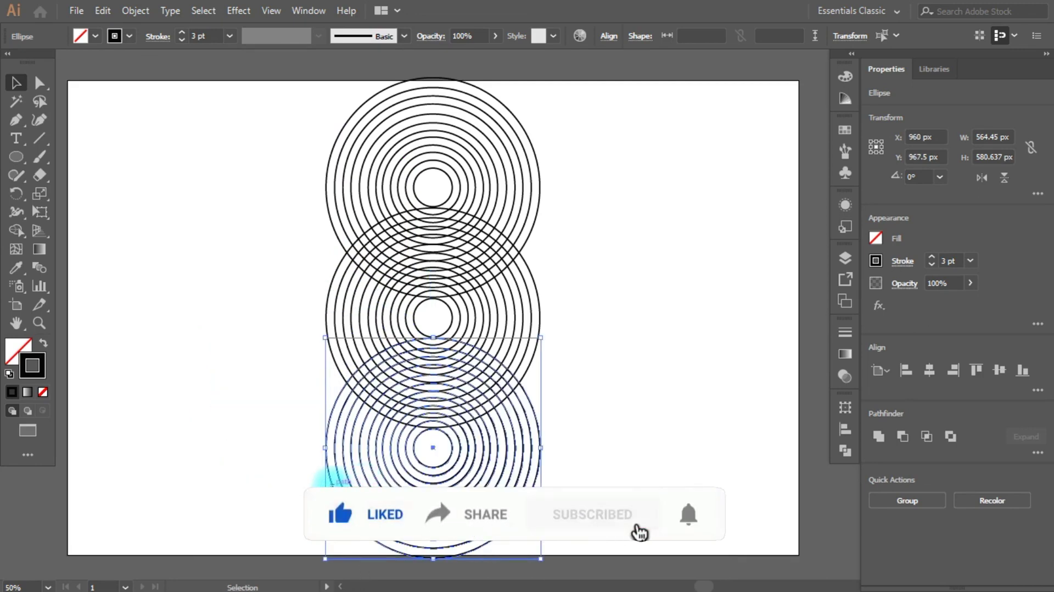
mouse_move(332, 481)
mouse_down()
mouse_move(216, 412)
mouse_move(221, 423)
mouse_up()
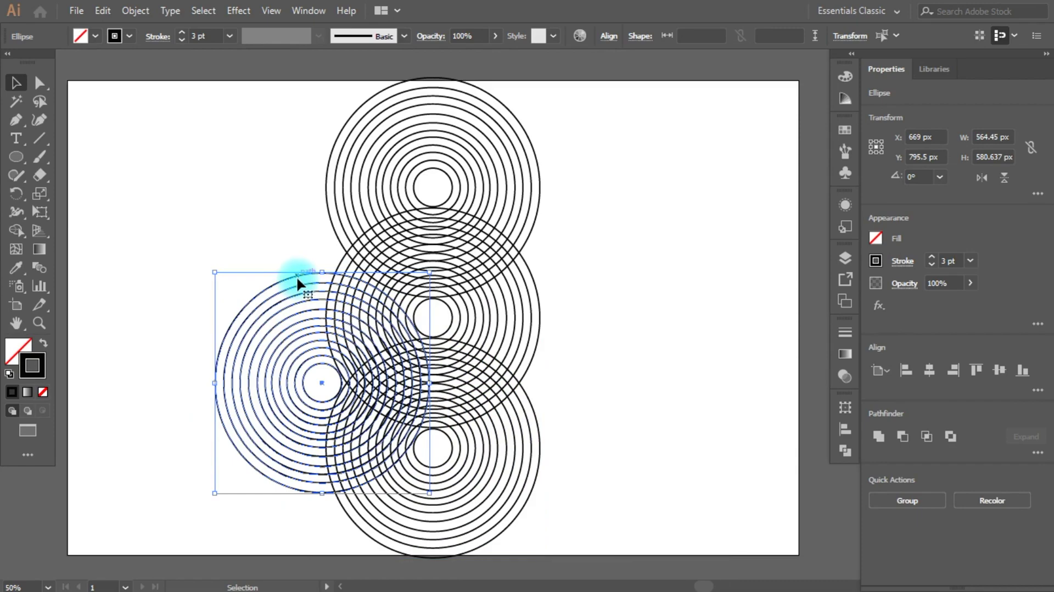
Copy the left circle set upward to create the fifth set at upper left
mouse_move(297, 276)
mouse_down()
mouse_move(291, 132)
mouse_move(295, 146)
mouse_up()
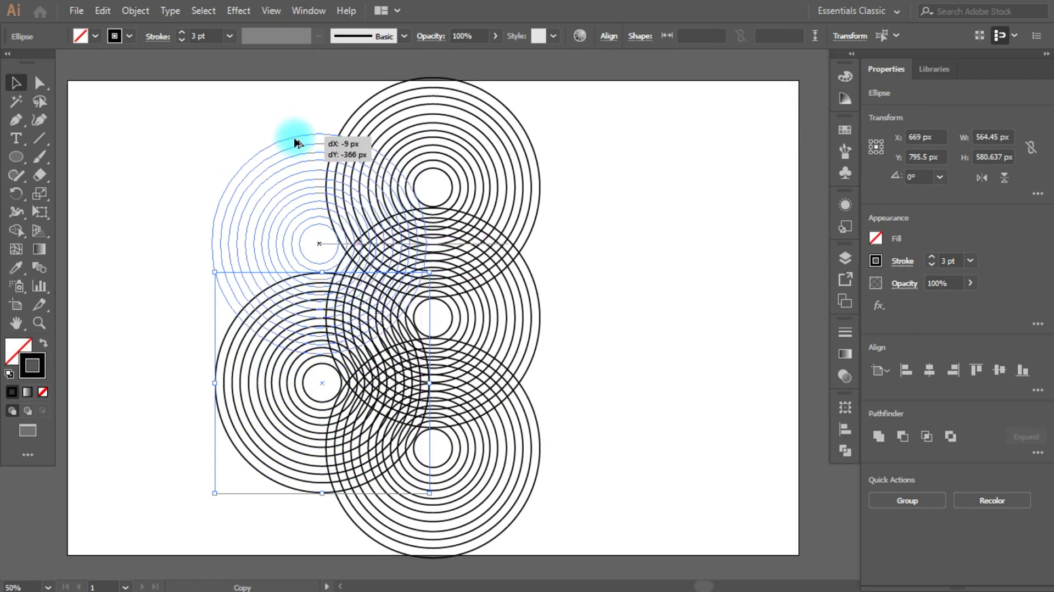
drag(295, 146, 295, 147)
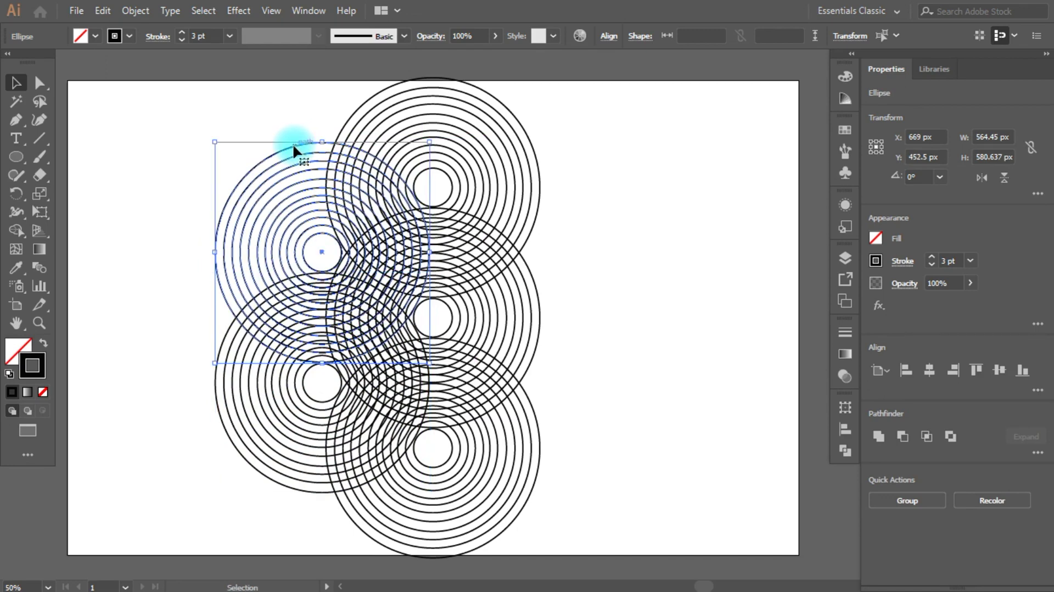
click(136, 149)
key(backslash)
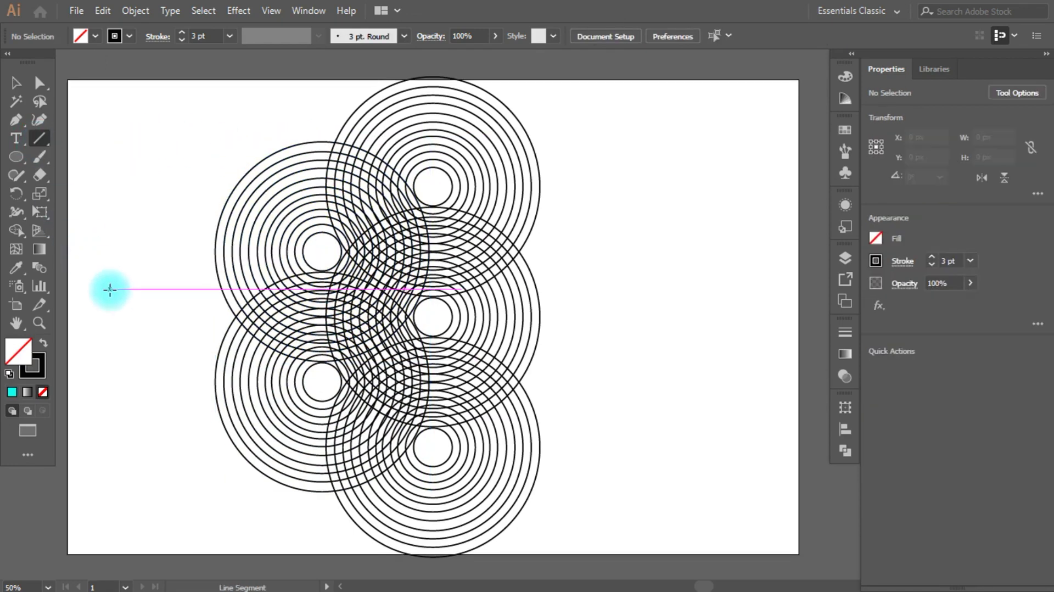
Draw a 1647 px horizontal line through the grid's middle, then select all circles and the line
drag(112, 318, 740, 332)
click(16, 82)
click(108, 198)
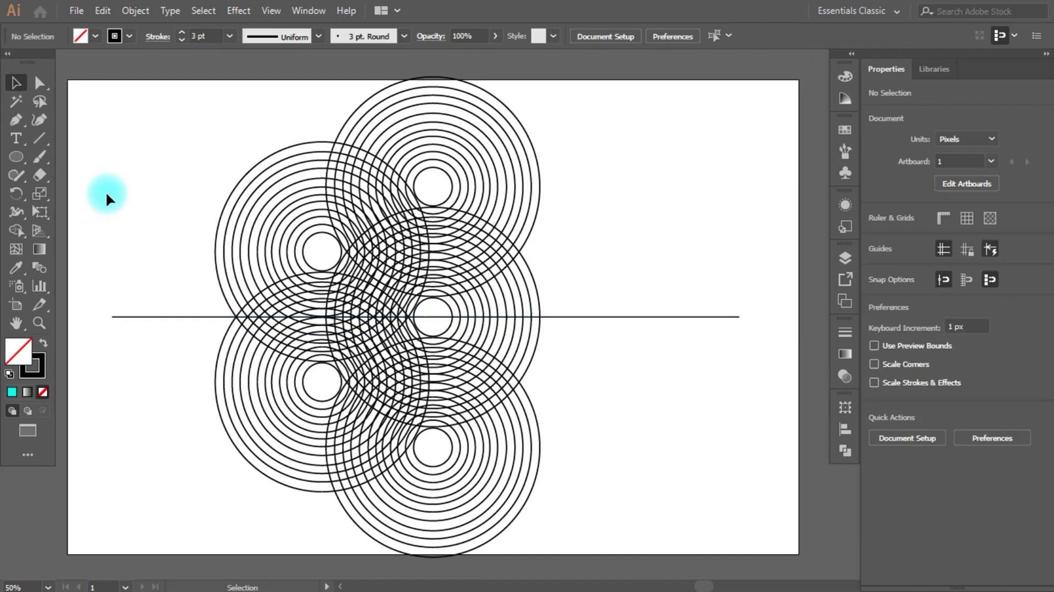
click(975, 549)
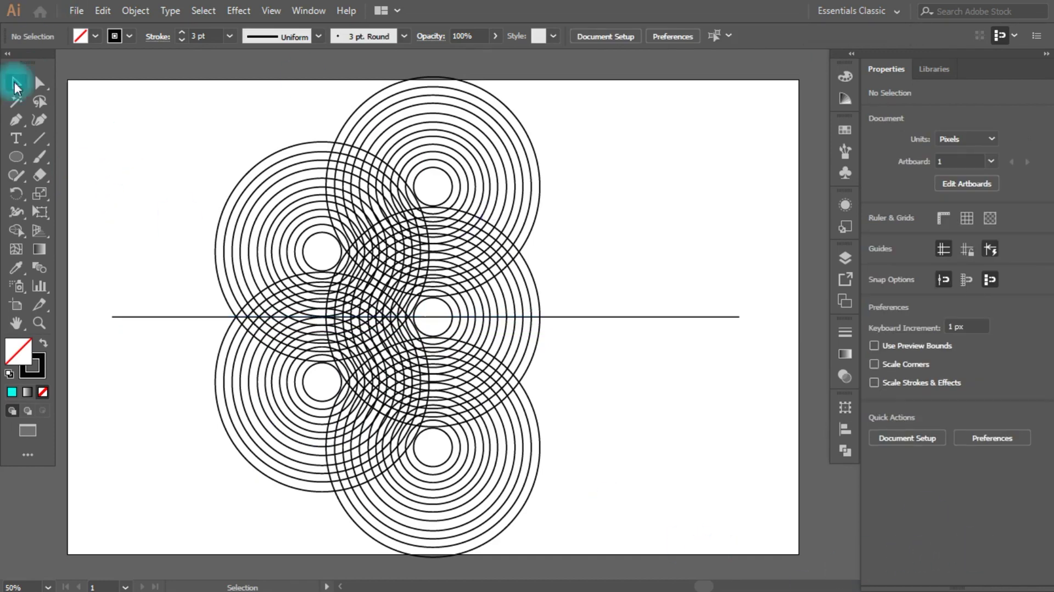
drag(139, 118, 693, 526)
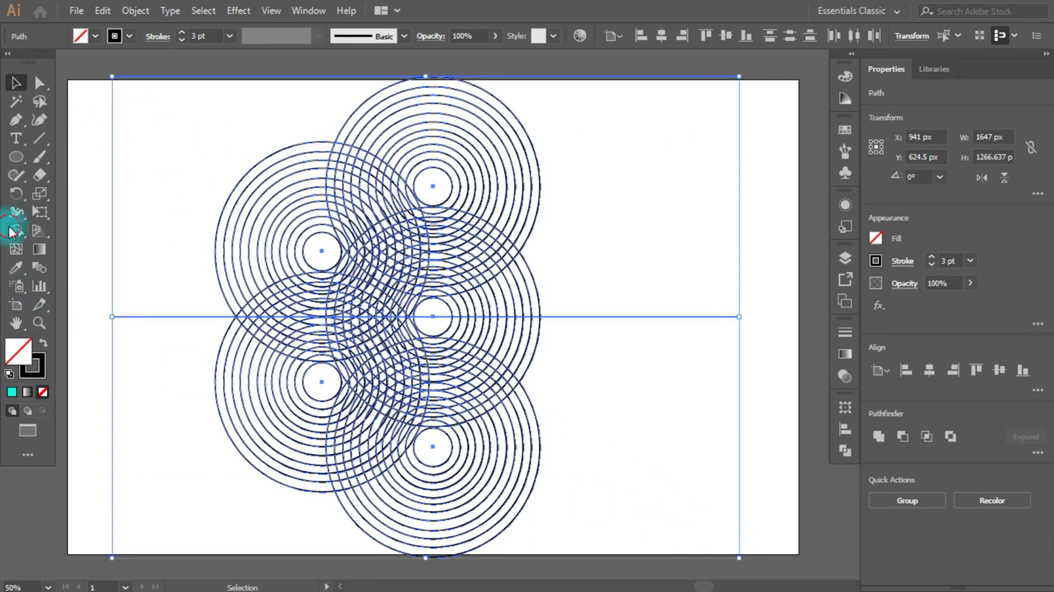
With Shape Builder active, set the fill to bright cyan 5ED2DB after first trying red
click(16, 231)
double_click(18, 352)
click(349, 296)
click(438, 209)
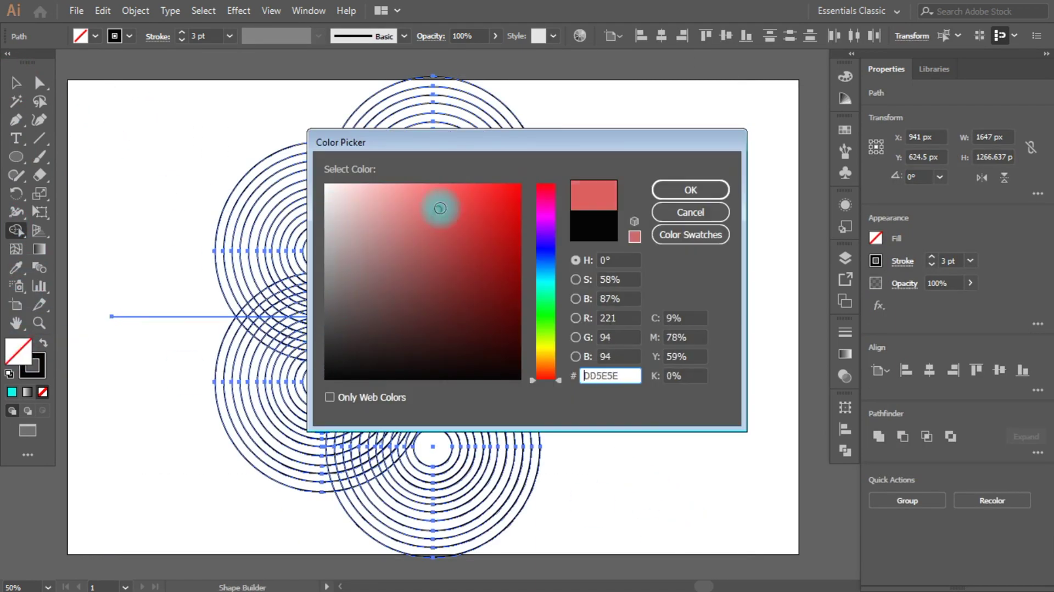
click(691, 191)
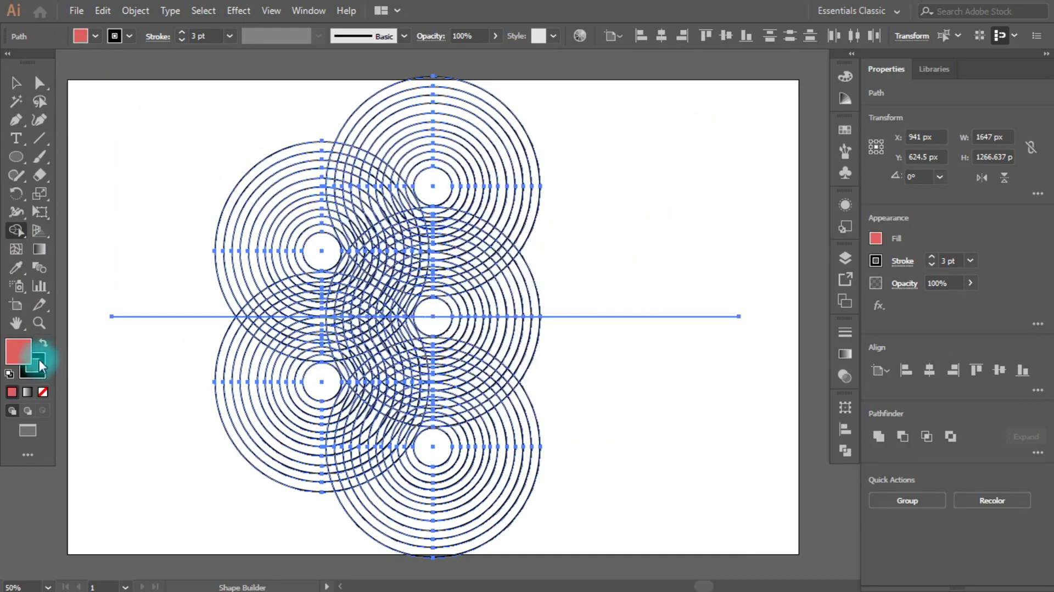
double_click(18, 351)
click(549, 284)
click(700, 195)
click(547, 282)
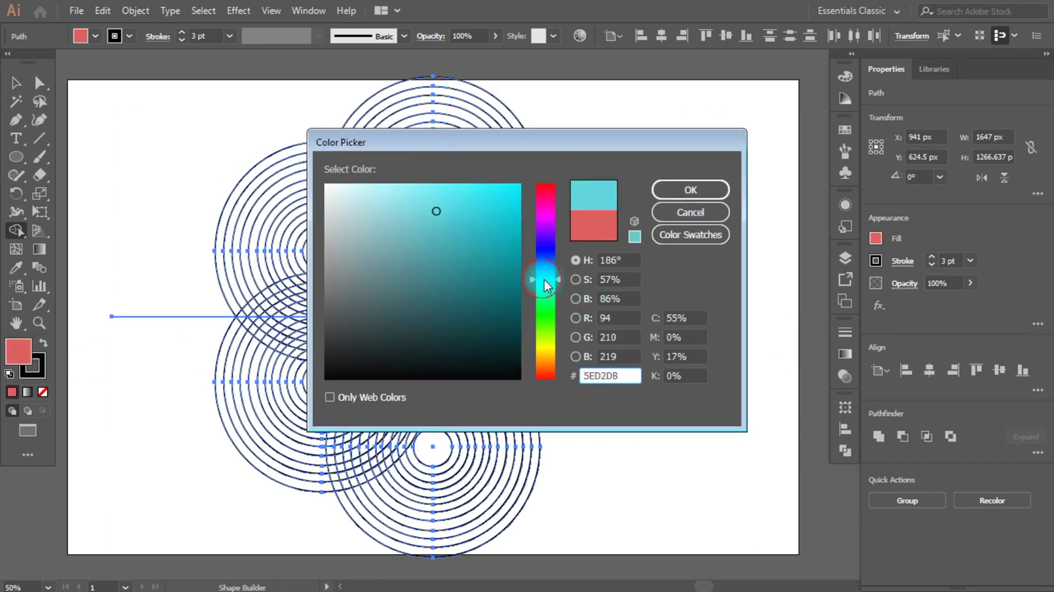
drag(490, 220, 517, 188)
click(685, 186)
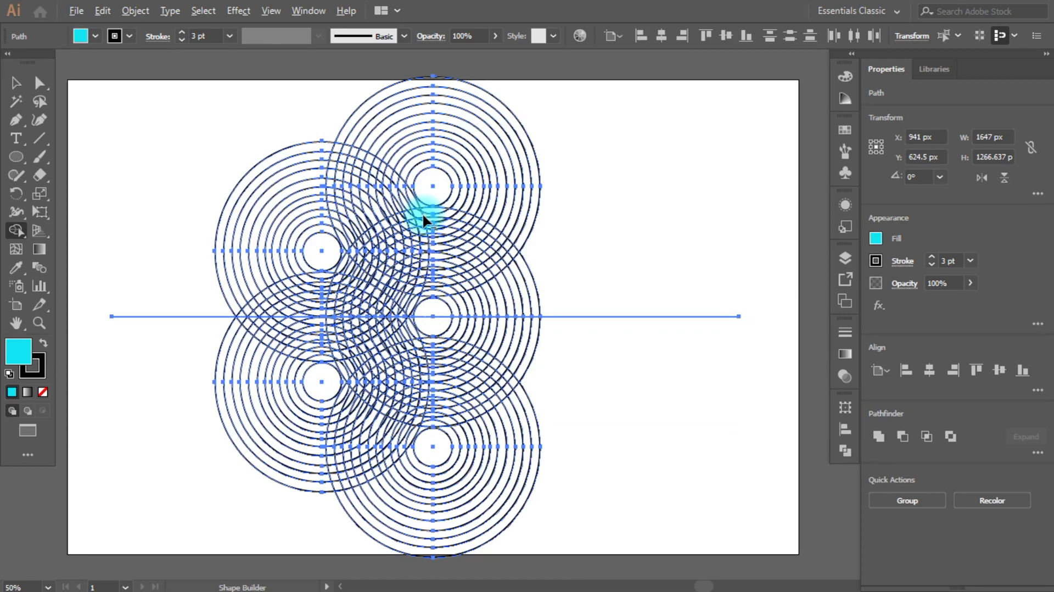
scroll(423, 213, up, 2)
Merge the cells along the long arc into one curved cyan stem
drag(565, 250, 526, 226)
mouse_move(418, 210)
mouse_down()
mouse_move(313, 243)
mouse_move(264, 301)
mouse_move(236, 405)
mouse_up()
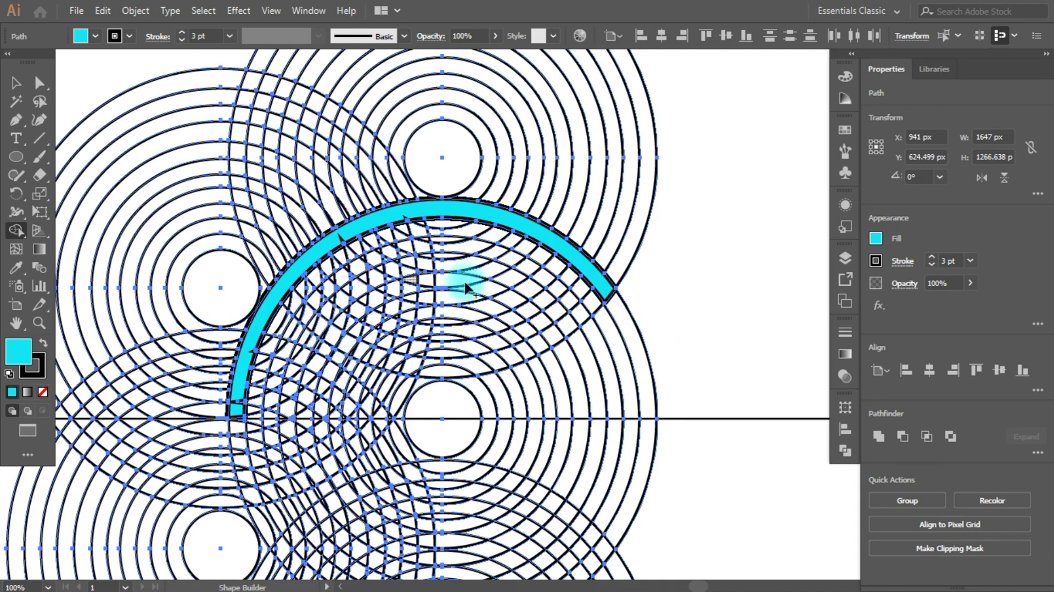
drag(599, 297, 584, 317)
drag(534, 349, 417, 366)
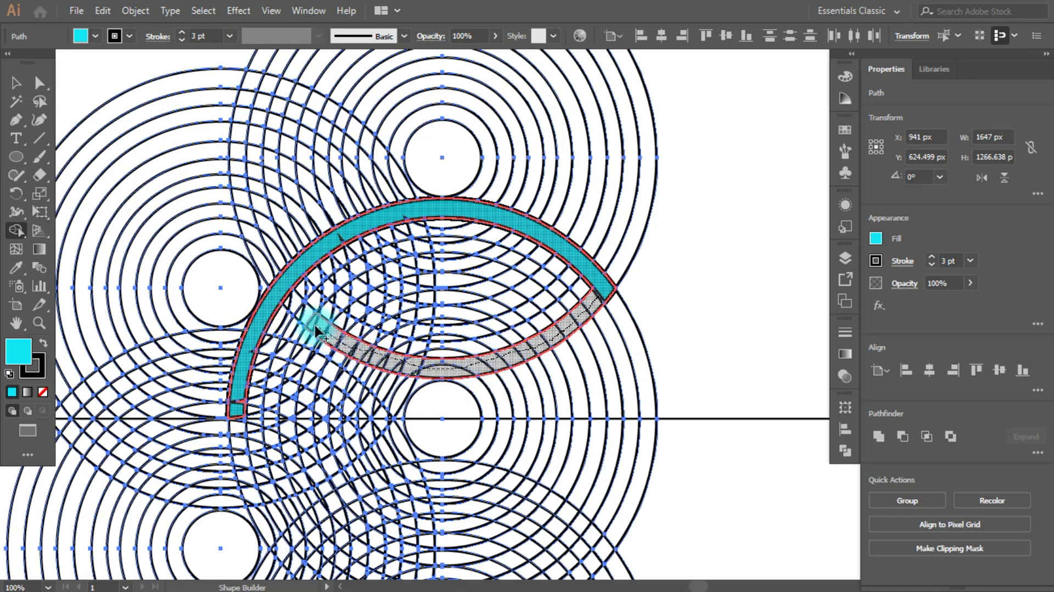
mouse_move(309, 319)
mouse_down()
mouse_move(303, 312)
mouse_move(374, 263)
mouse_move(362, 271)
mouse_move(424, 250)
mouse_move(482, 256)
mouse_up()
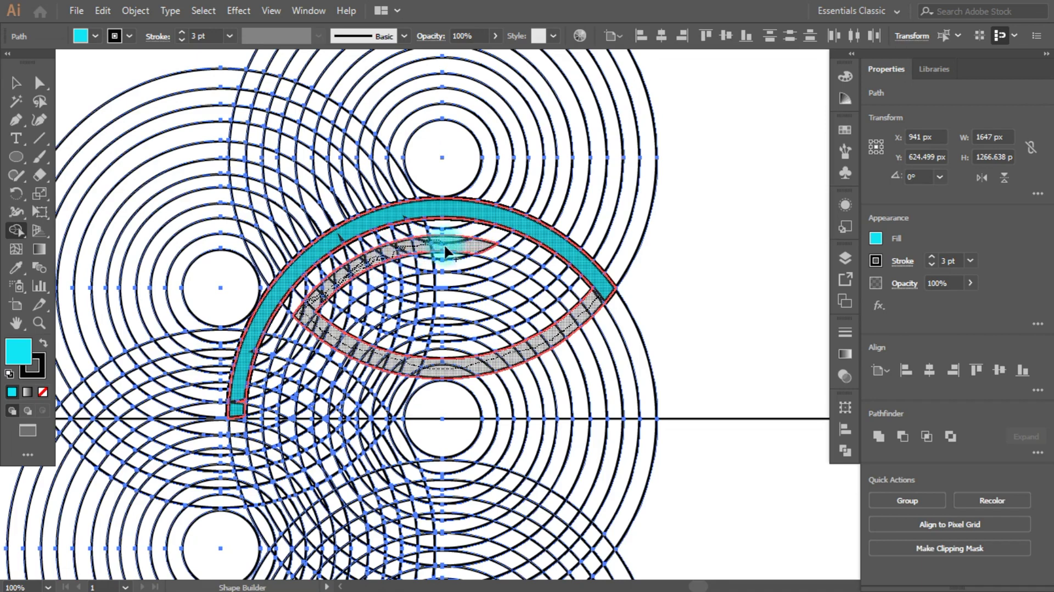
Merge the upper leaf's two inner lens bands and join its outline to the stem's end
mouse_move(519, 265)
mouse_down()
mouse_move(546, 281)
mouse_move(536, 302)
mouse_move(481, 333)
mouse_move(420, 335)
mouse_move(351, 310)
mouse_move(400, 283)
mouse_move(380, 306)
mouse_move(370, 306)
mouse_move(377, 292)
mouse_move(400, 277)
mouse_move(404, 293)
mouse_move(431, 278)
mouse_move(459, 281)
mouse_up()
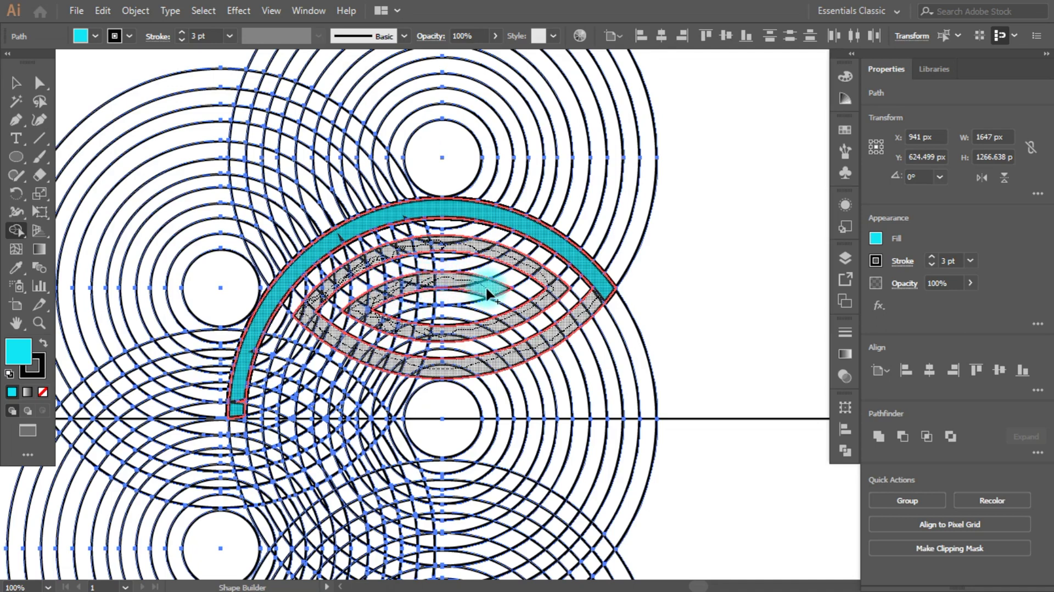
drag(487, 289, 509, 296)
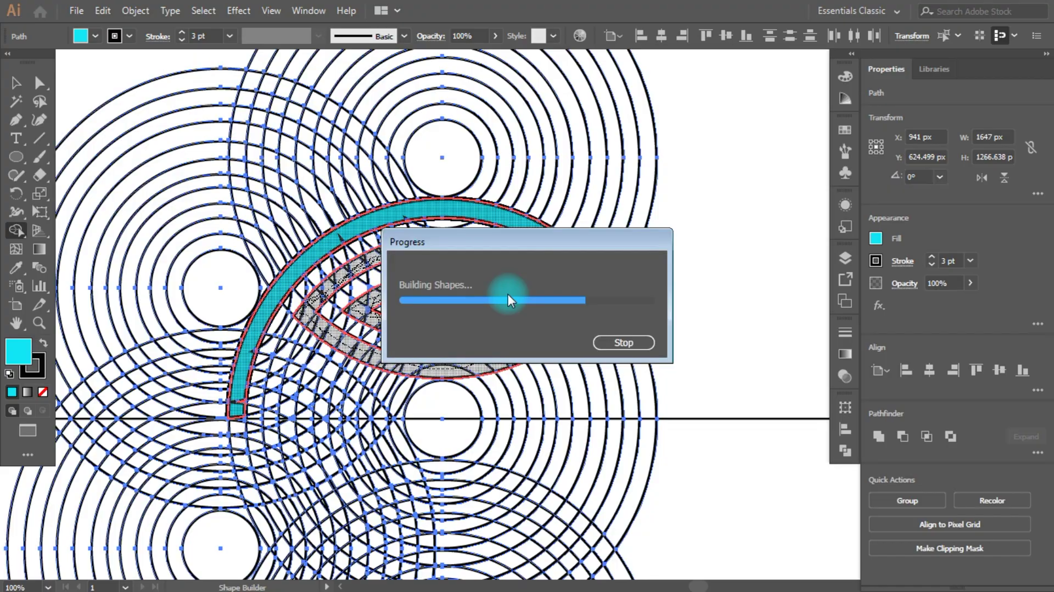
drag(235, 431, 245, 414)
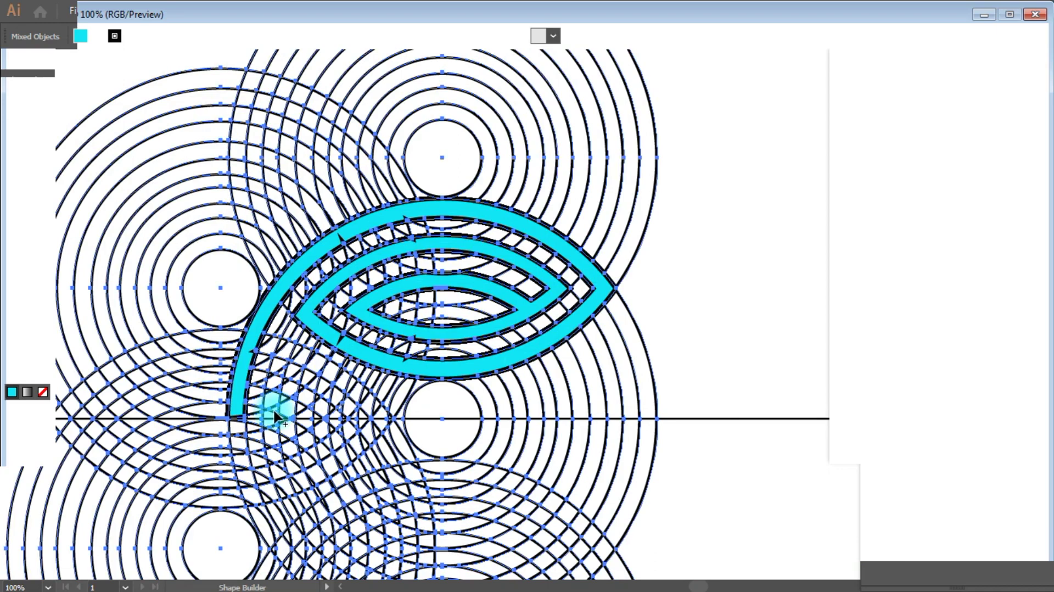
Merge five short arc cells beside the stem into parallel cyan stripes
drag(275, 397, 279, 380)
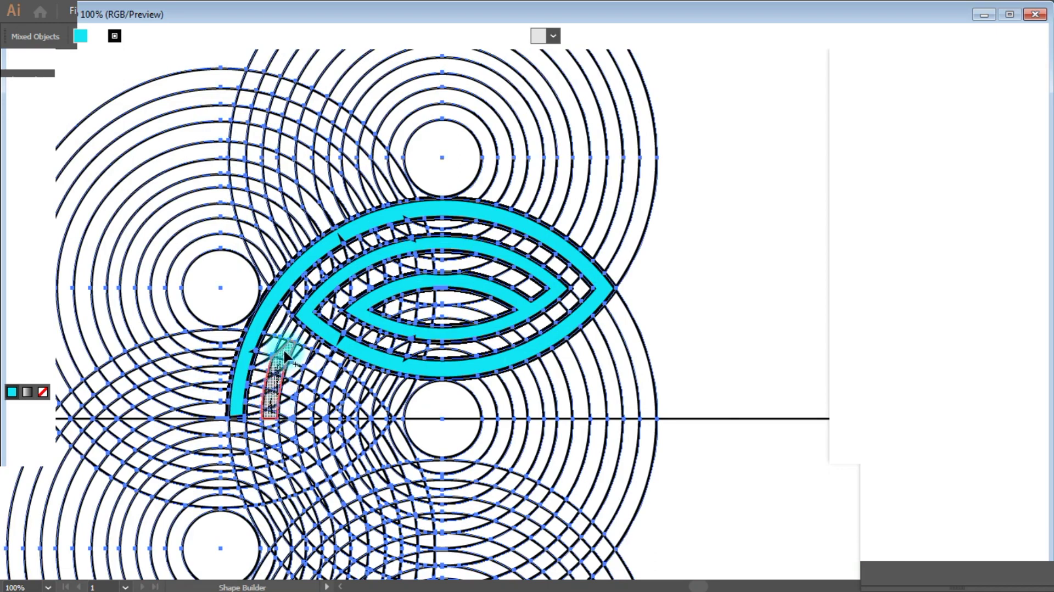
drag(278, 380, 281, 343)
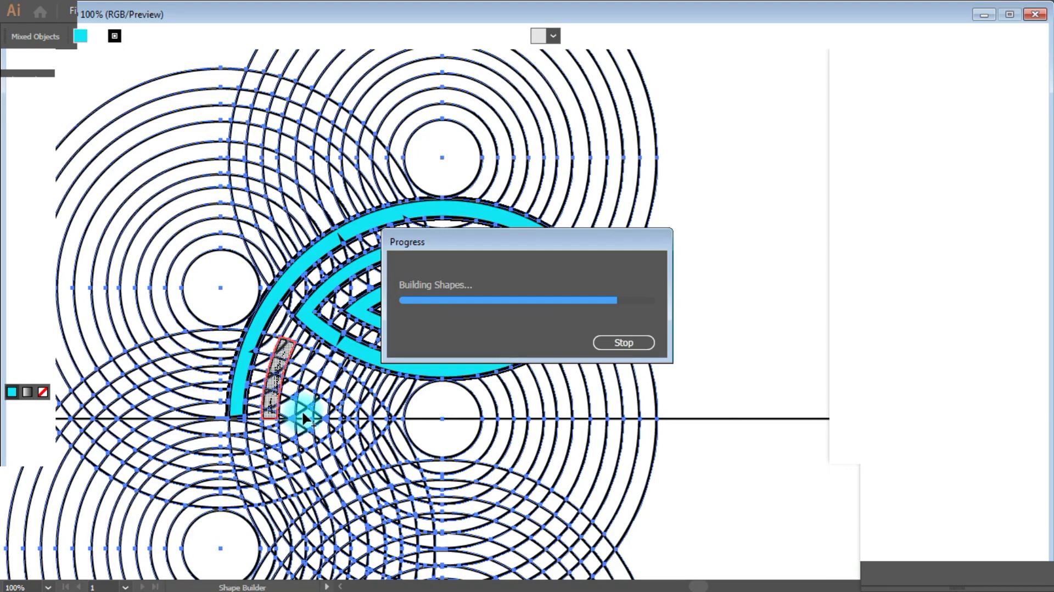
drag(306, 412, 306, 395)
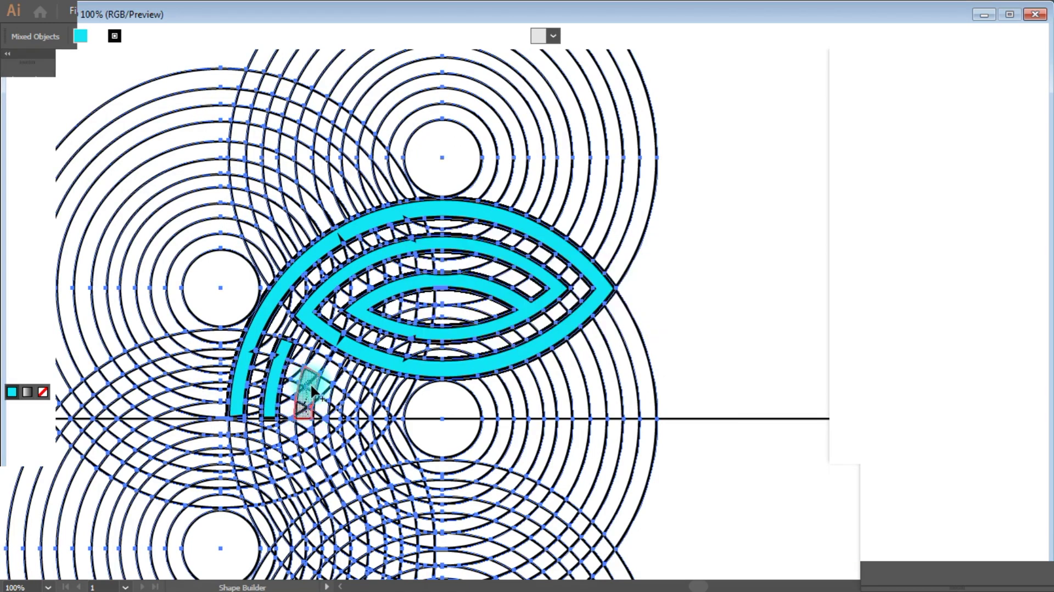
drag(311, 383, 311, 384)
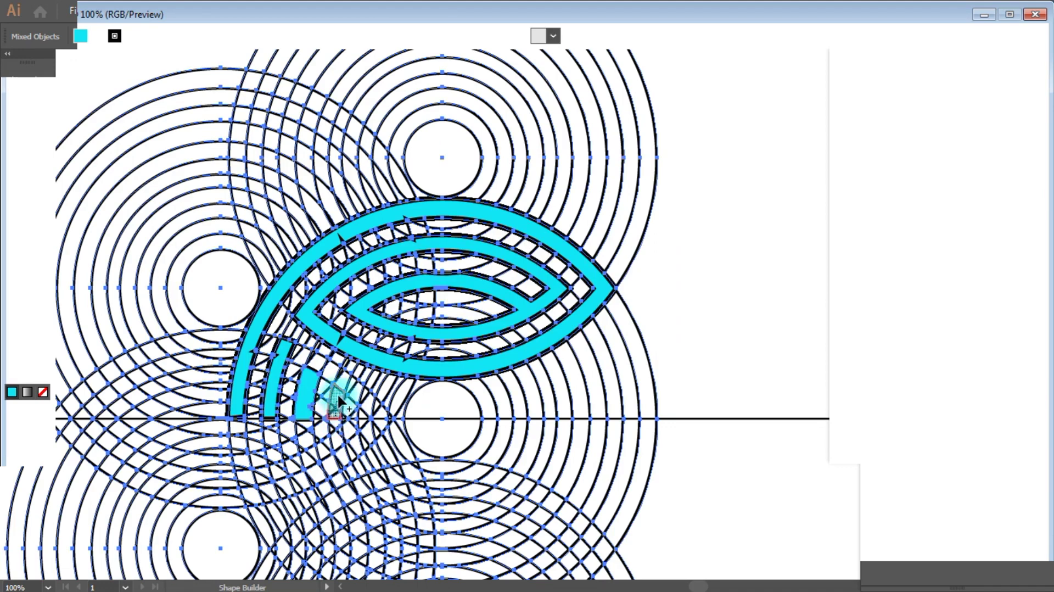
drag(338, 401, 331, 390)
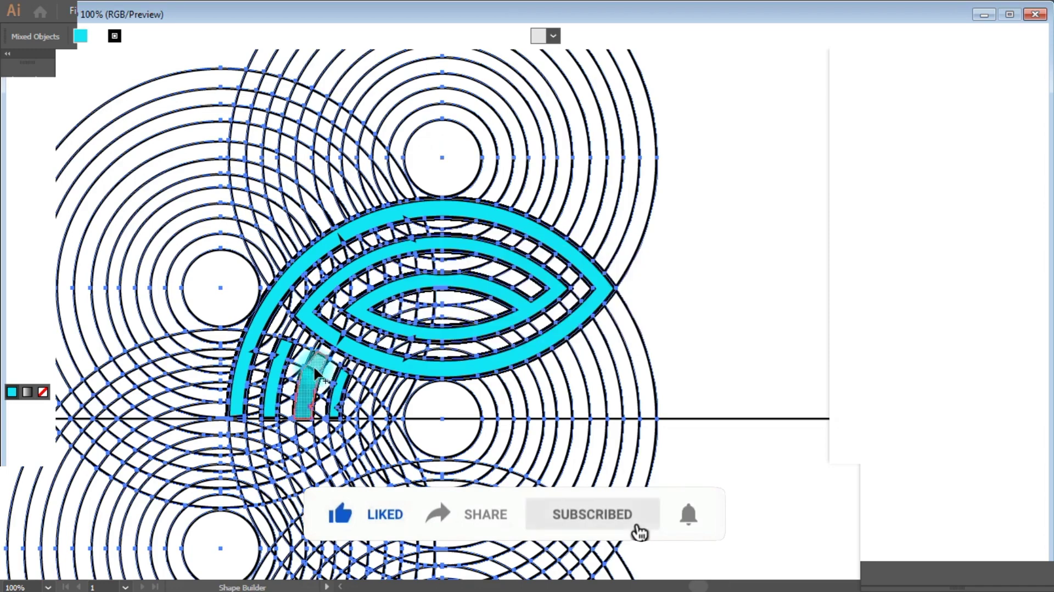
click(314, 363)
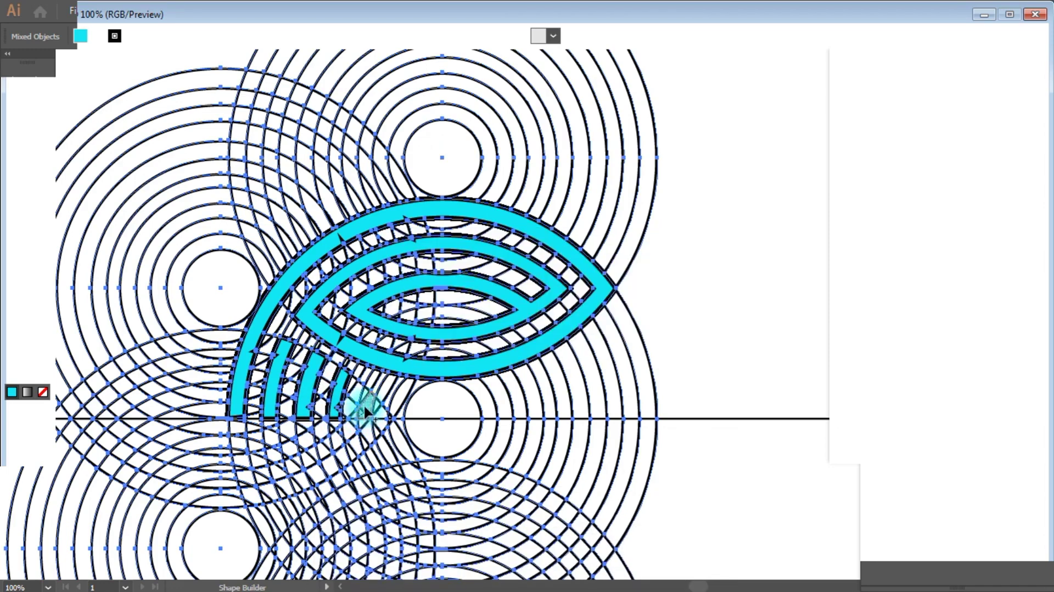
click(362, 404)
scroll(494, 461, down, 1)
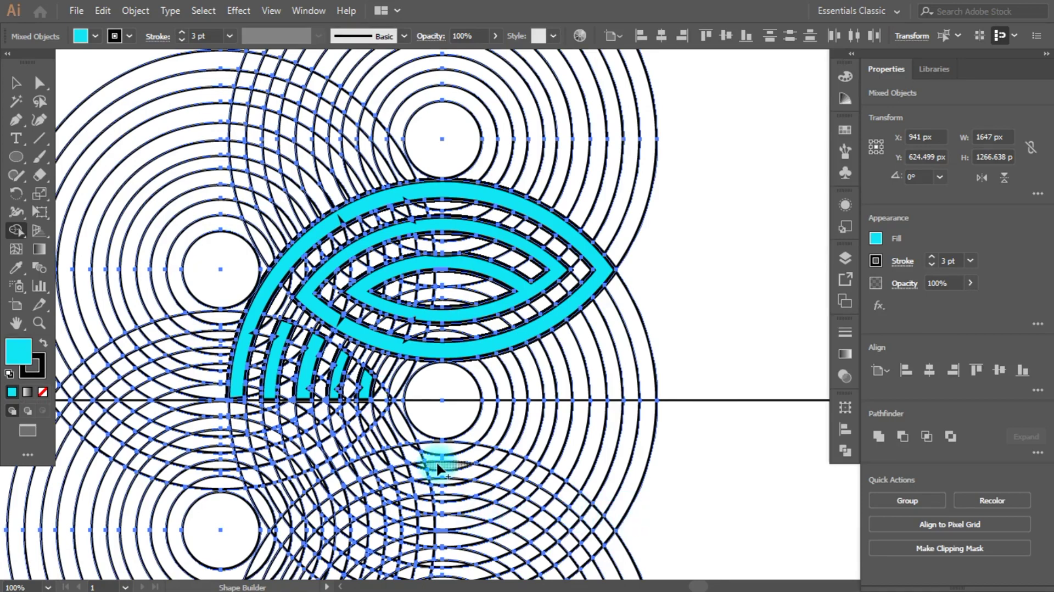
Merge the leaf outline with the stem and fill three more stripe arcs
click(238, 400)
scroll(376, 431, down, 3)
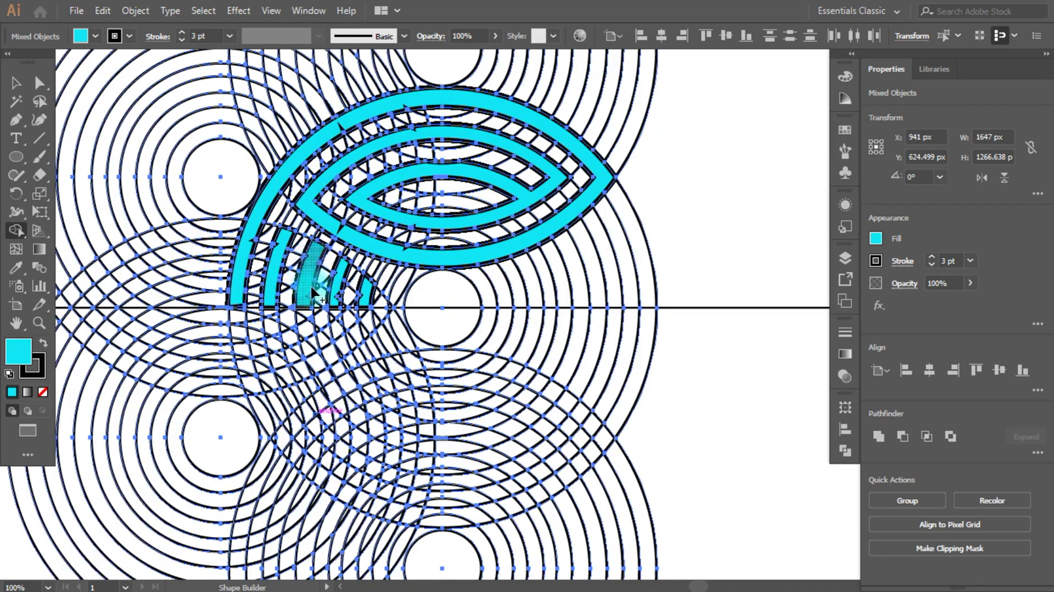
drag(309, 297, 341, 297)
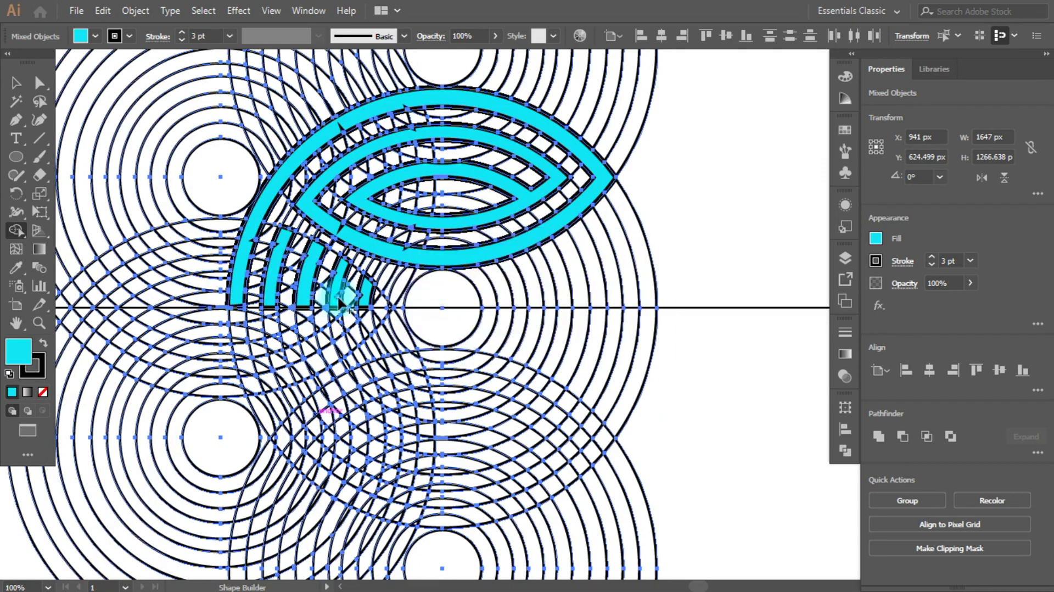
drag(338, 290, 332, 317)
drag(358, 289, 361, 301)
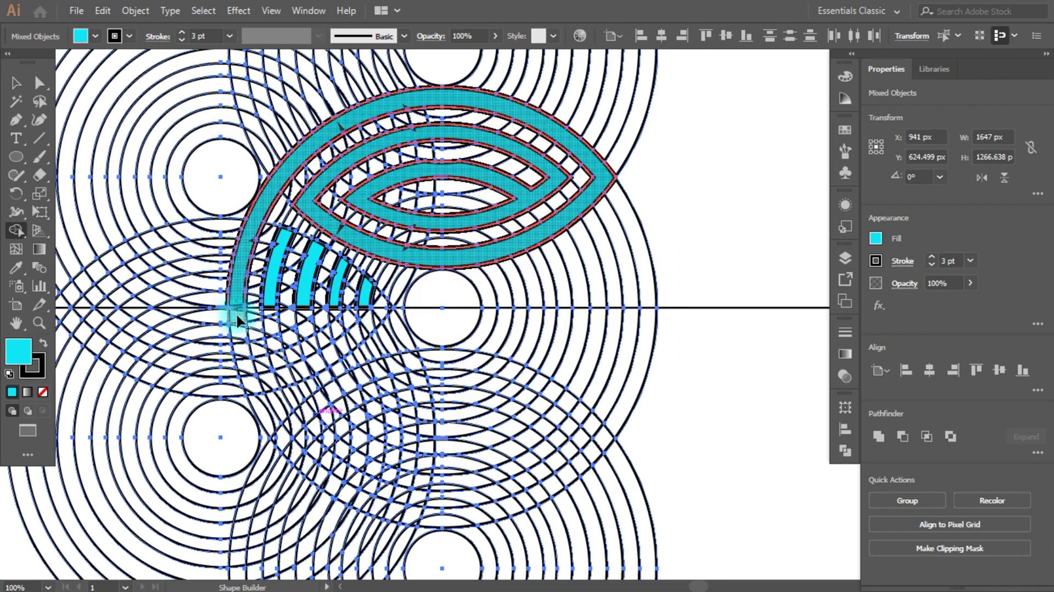
Extend the stem below the centre line into the lower leaf's outer band
drag(241, 337, 261, 407)
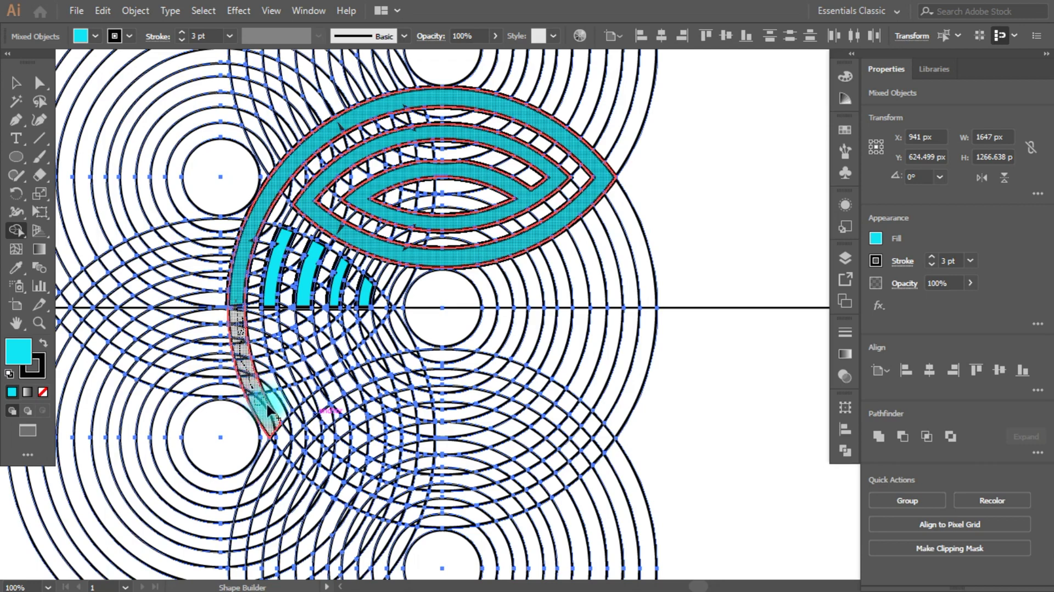
drag(250, 386, 245, 347)
mouse_move(230, 312)
mouse_down()
mouse_move(270, 423)
mouse_move(311, 473)
mouse_move(364, 508)
mouse_move(435, 522)
mouse_move(422, 518)
mouse_up()
mouse_move(520, 504)
mouse_down()
mouse_move(602, 434)
mouse_move(470, 358)
mouse_move(441, 359)
mouse_up()
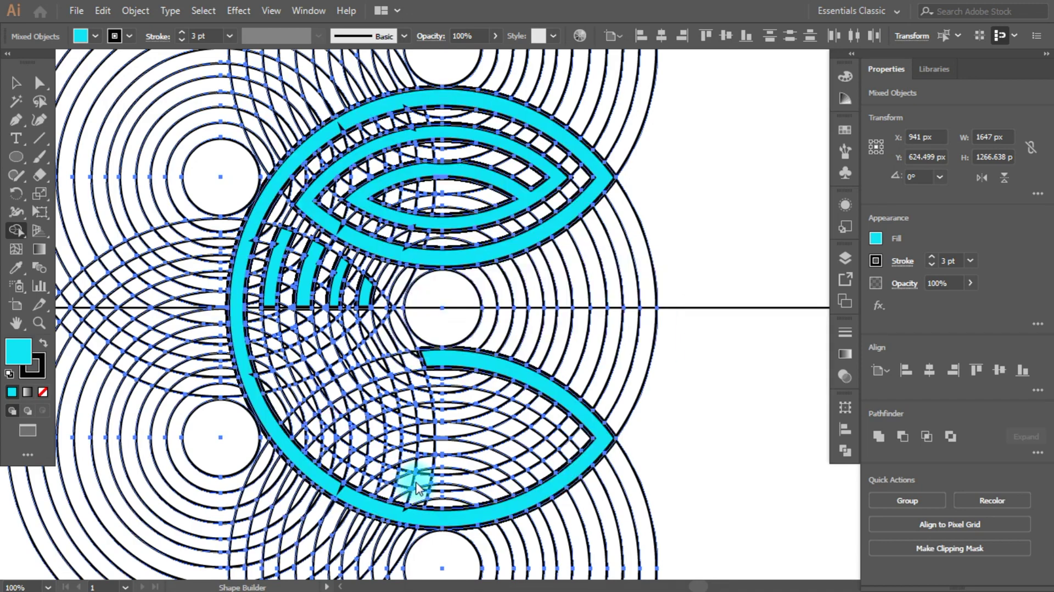
scroll(414, 479, up, 2)
Merge the lower leaf's two nested inner lens bands into cyan shapes
scroll(414, 479, up, 2)
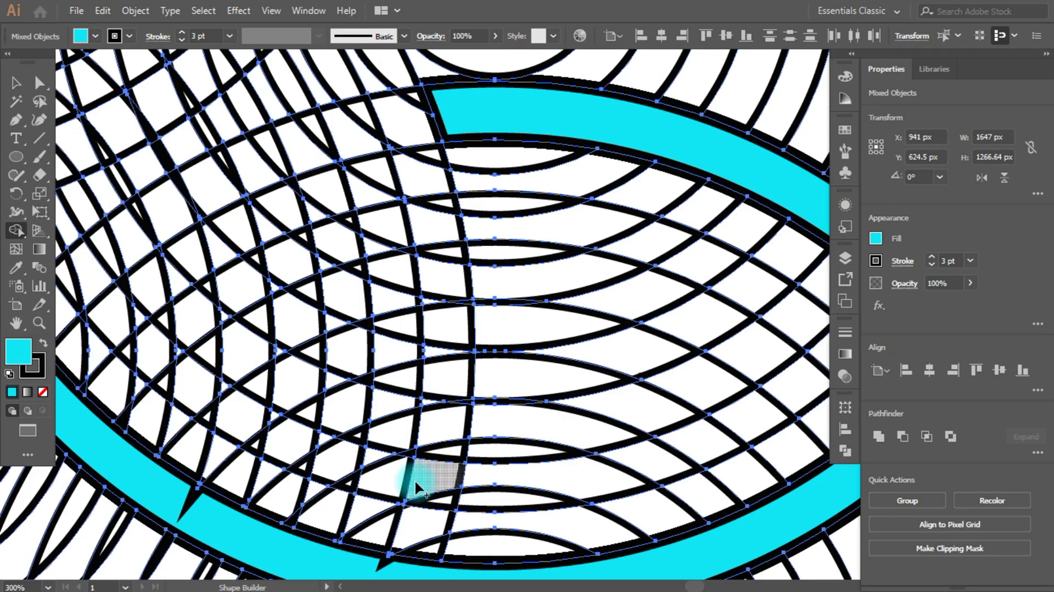
scroll(407, 458, down, 1)
mouse_move(430, 228)
mouse_down()
mouse_move(362, 238)
mouse_move(303, 272)
mouse_up()
mouse_move(239, 292)
mouse_down()
mouse_move(182, 334)
mouse_move(235, 373)
mouse_move(229, 391)
mouse_move(258, 392)
mouse_move(283, 426)
mouse_move(342, 462)
mouse_move(471, 483)
mouse_move(568, 465)
mouse_move(616, 439)
mouse_up()
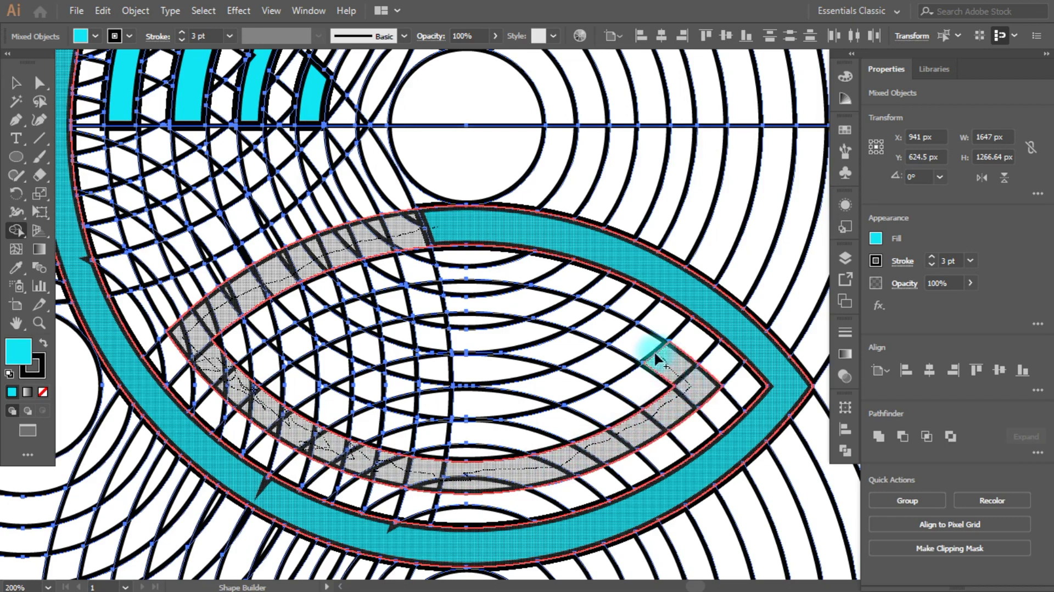
drag(618, 327, 537, 301)
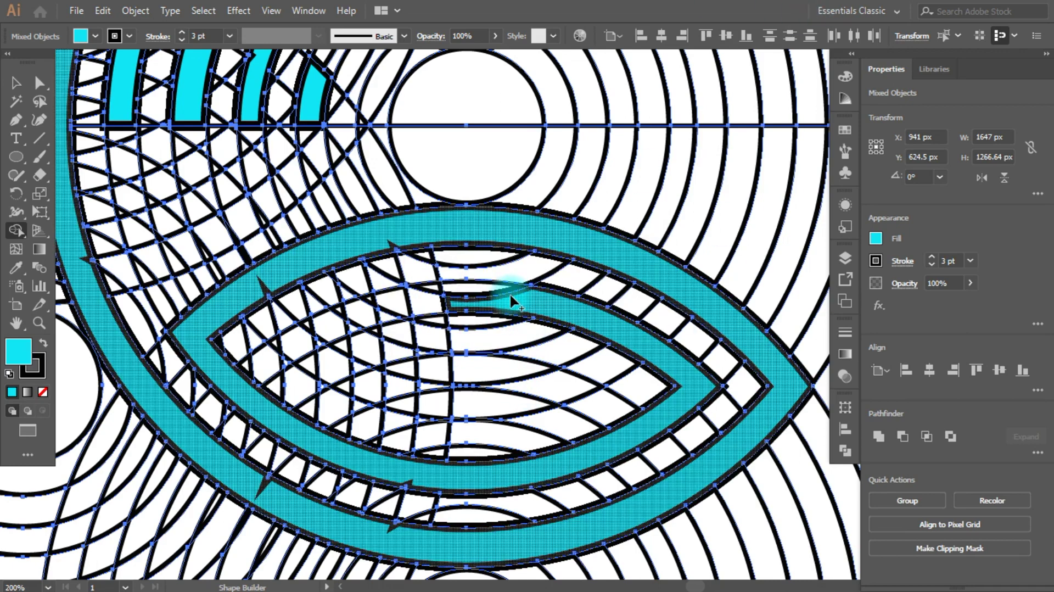
mouse_move(486, 285)
mouse_down()
mouse_move(273, 353)
mouse_move(330, 358)
mouse_move(348, 373)
mouse_move(330, 336)
mouse_move(301, 348)
mouse_move(404, 401)
mouse_move(424, 384)
mouse_move(467, 401)
mouse_move(619, 355)
mouse_move(596, 379)
mouse_move(527, 406)
mouse_move(476, 417)
mouse_move(439, 406)
mouse_move(464, 421)
mouse_move(442, 414)
mouse_move(494, 420)
mouse_move(559, 374)
mouse_up()
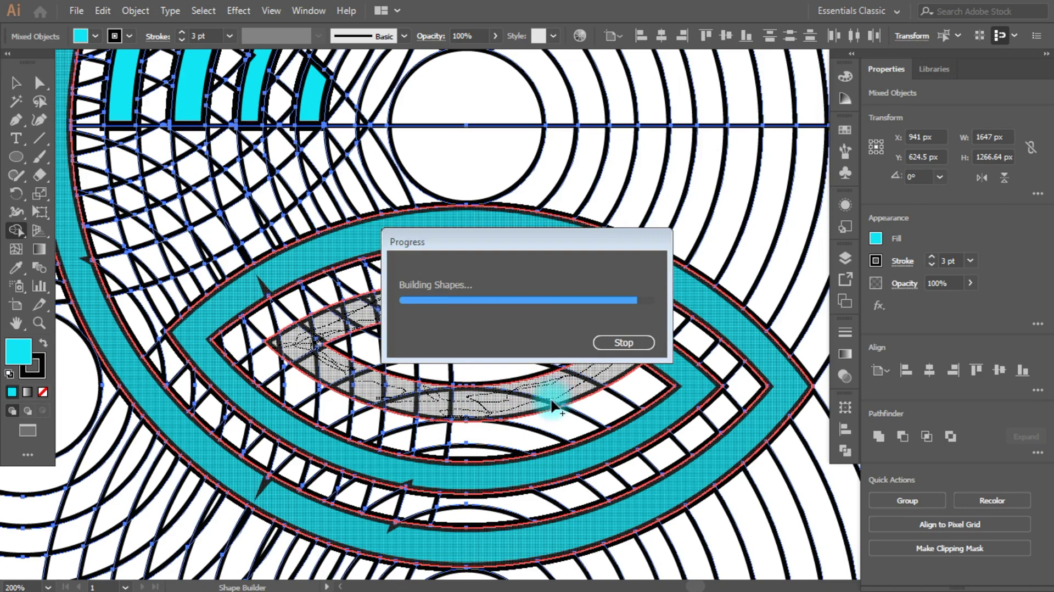
Finish the lower innermost band and extend four stripe arcs below the centre line
click(262, 285)
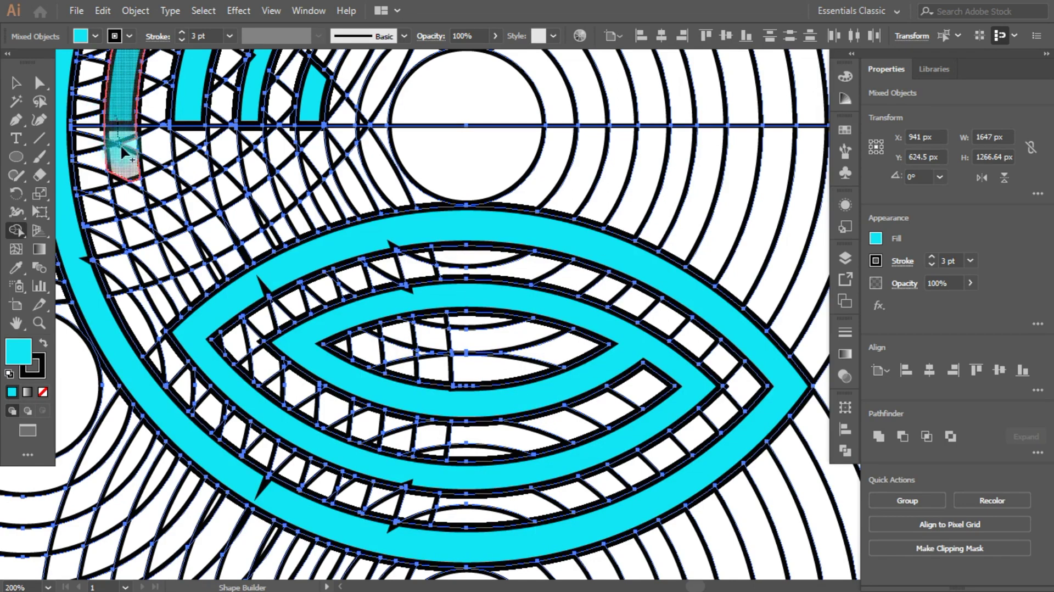
drag(129, 139, 144, 274)
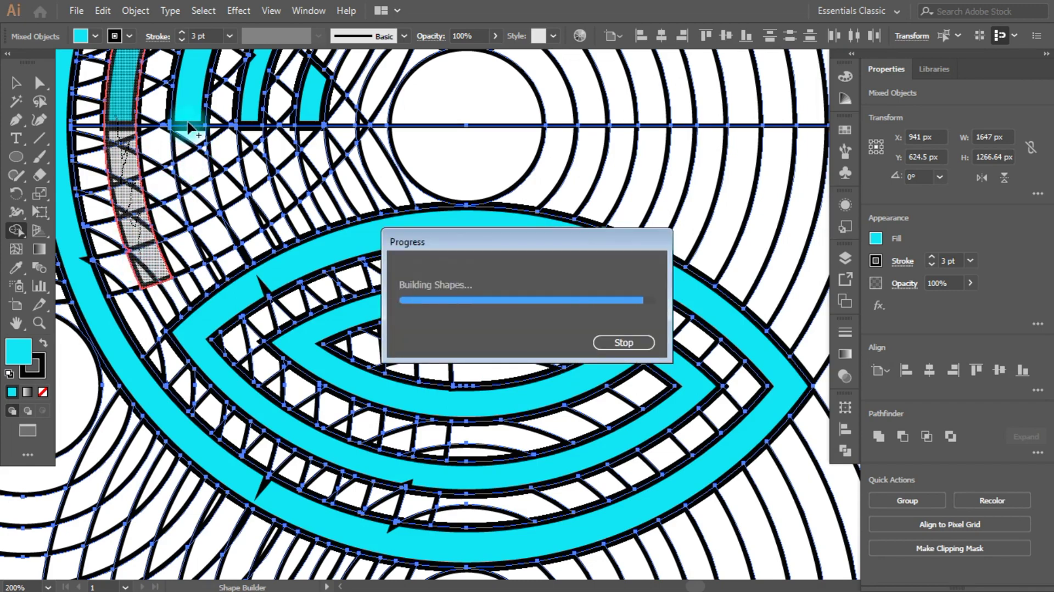
drag(189, 128, 192, 165)
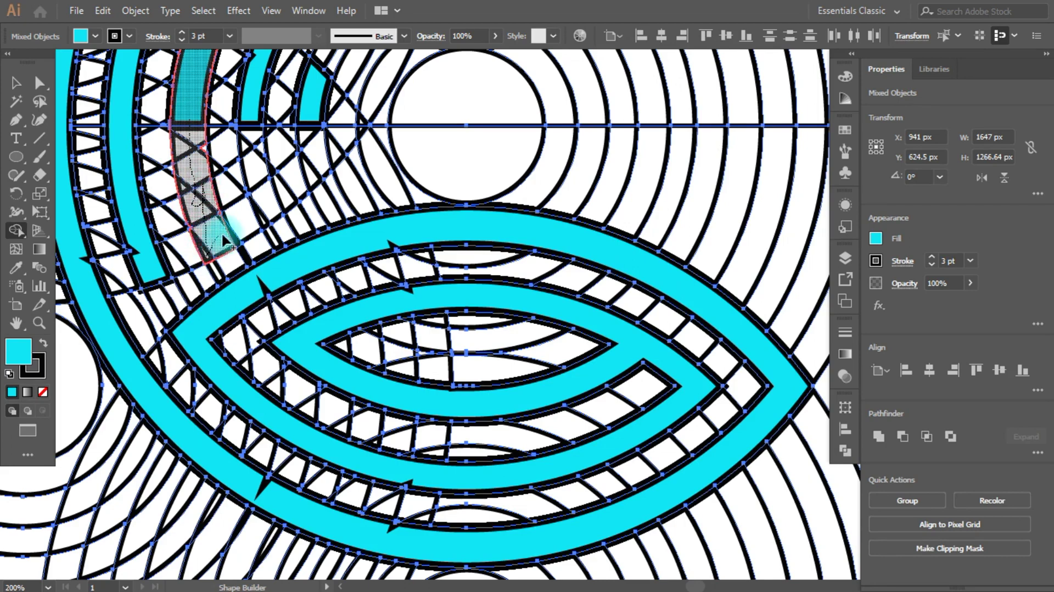
drag(204, 212, 212, 219)
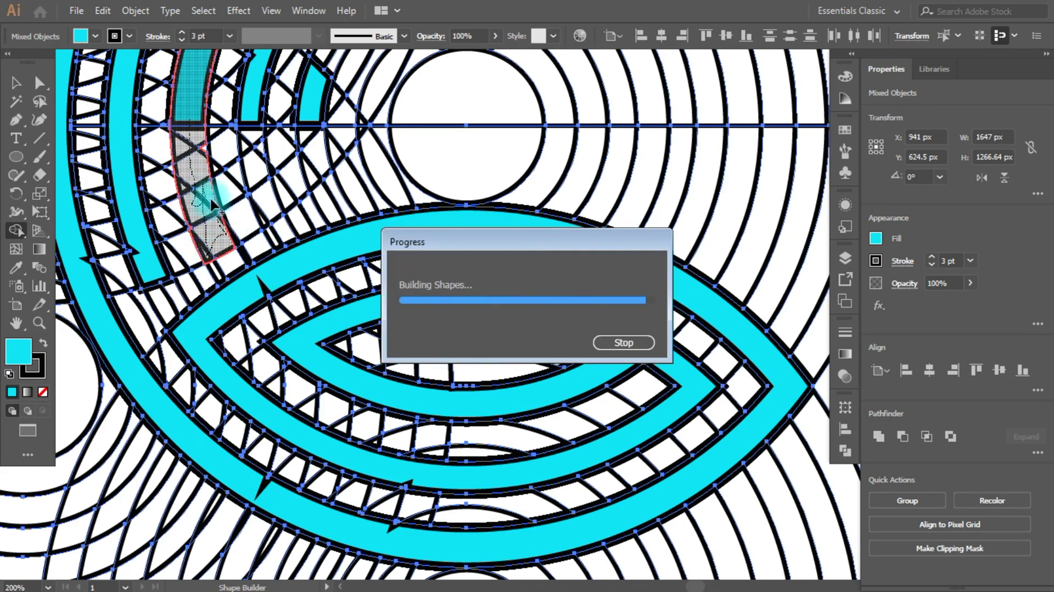
drag(254, 128, 258, 142)
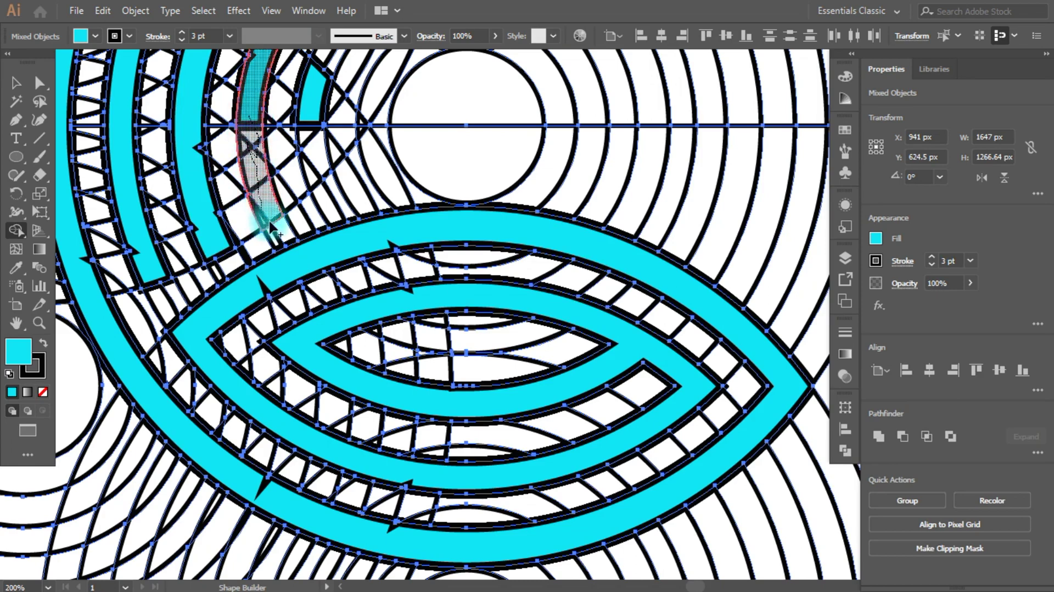
drag(249, 148, 273, 228)
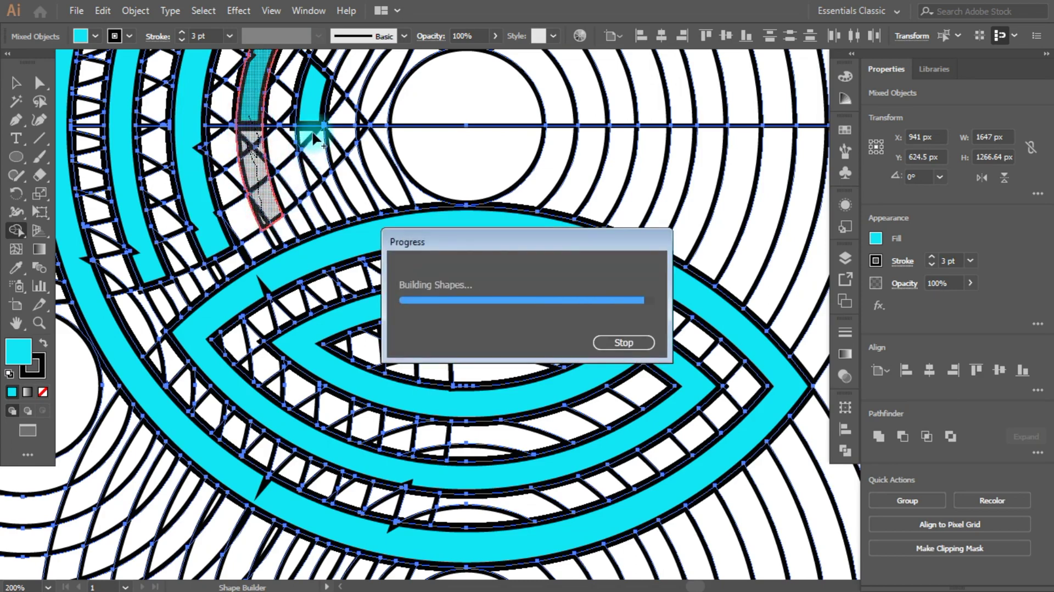
drag(314, 138, 317, 151)
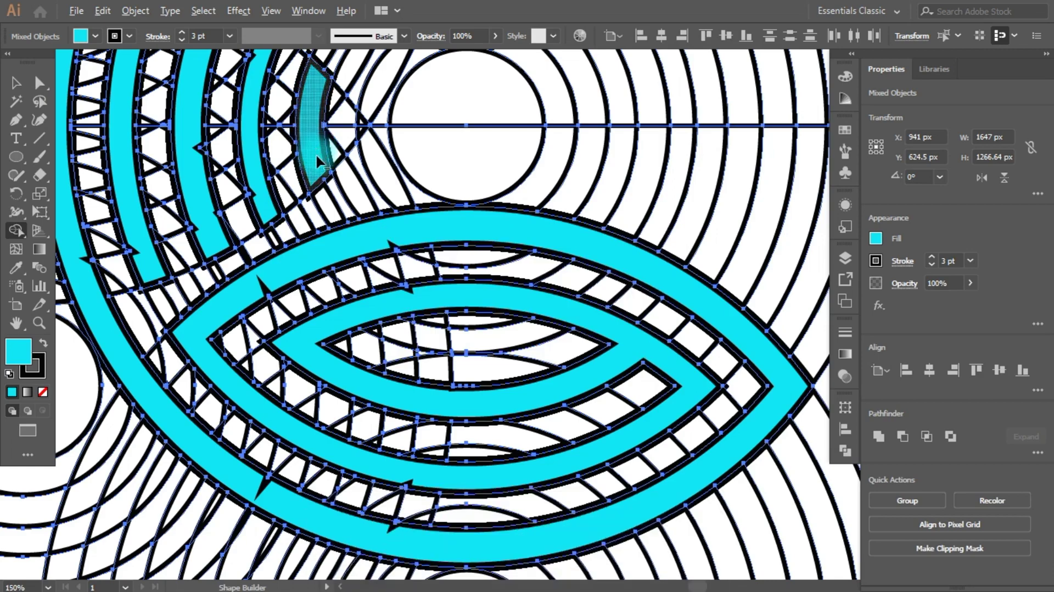
Zoom out and pan to view the whole cyan double-leaf emblem within the ring grid
alt+scroll(316, 151, down, 2)
scroll(370, 165, up, 2)
scroll(371, 159, up, 3)
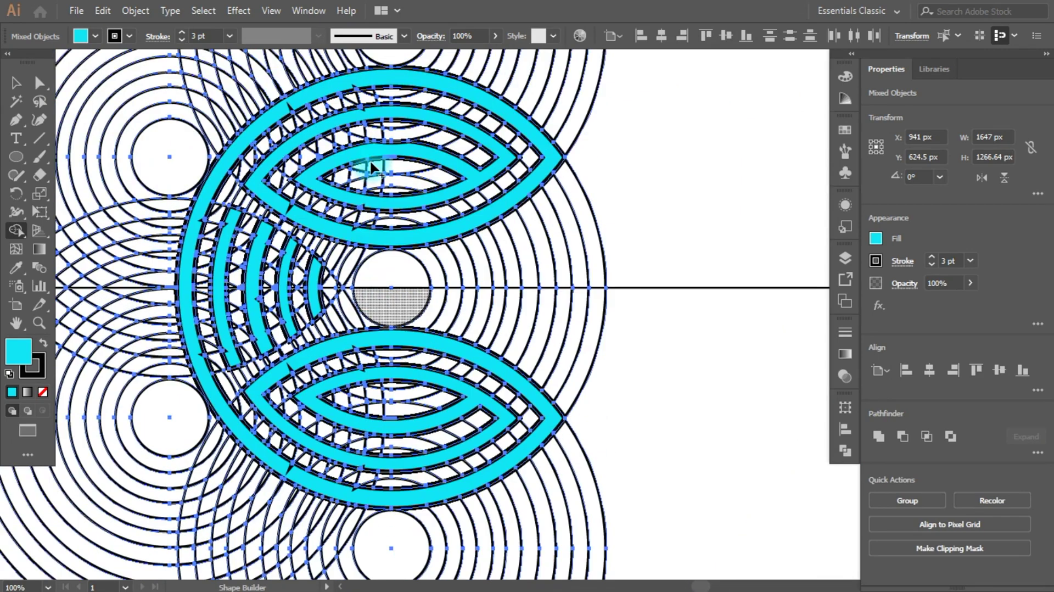
alt+scroll(371, 159, down, 1)
scroll(370, 160, up, 2)
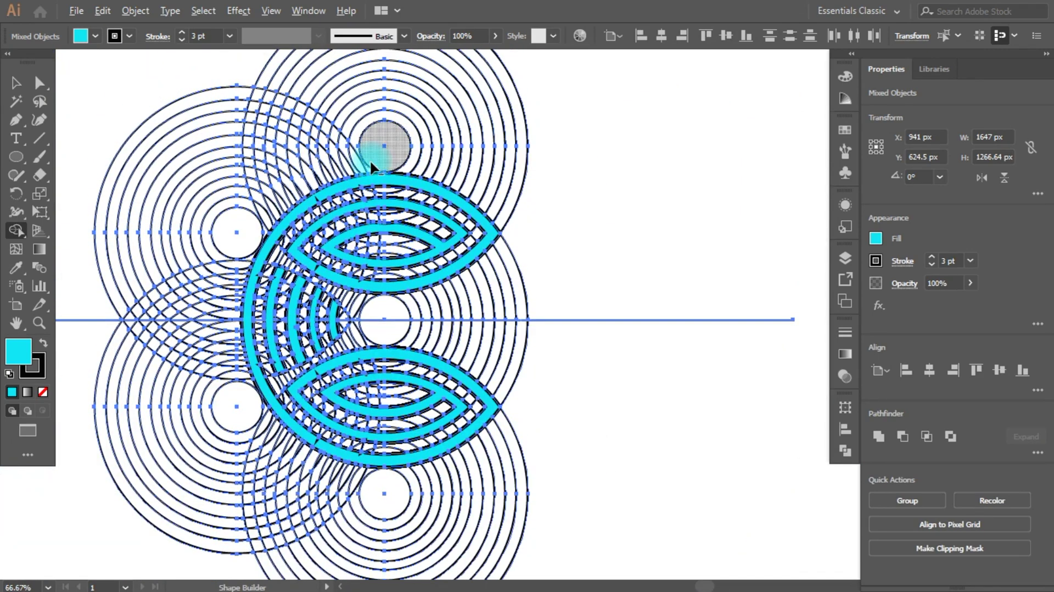
alt+scroll(370, 161, down, 1)
scroll(218, 424, down, 1)
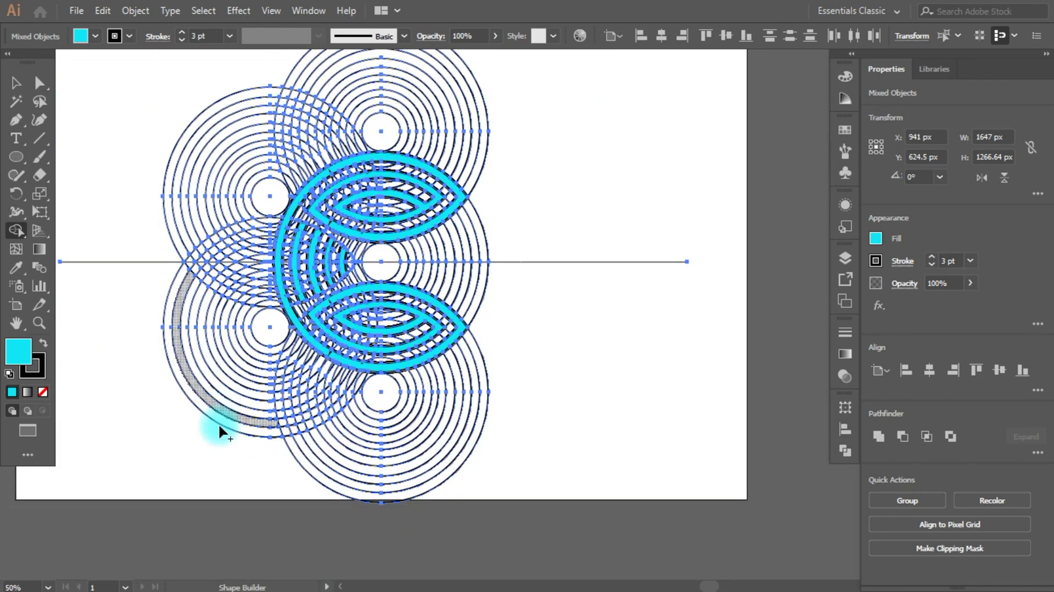
scroll(218, 423, up, 1)
scroll(430, 458, left, 4)
scroll(744, 541, up, 1)
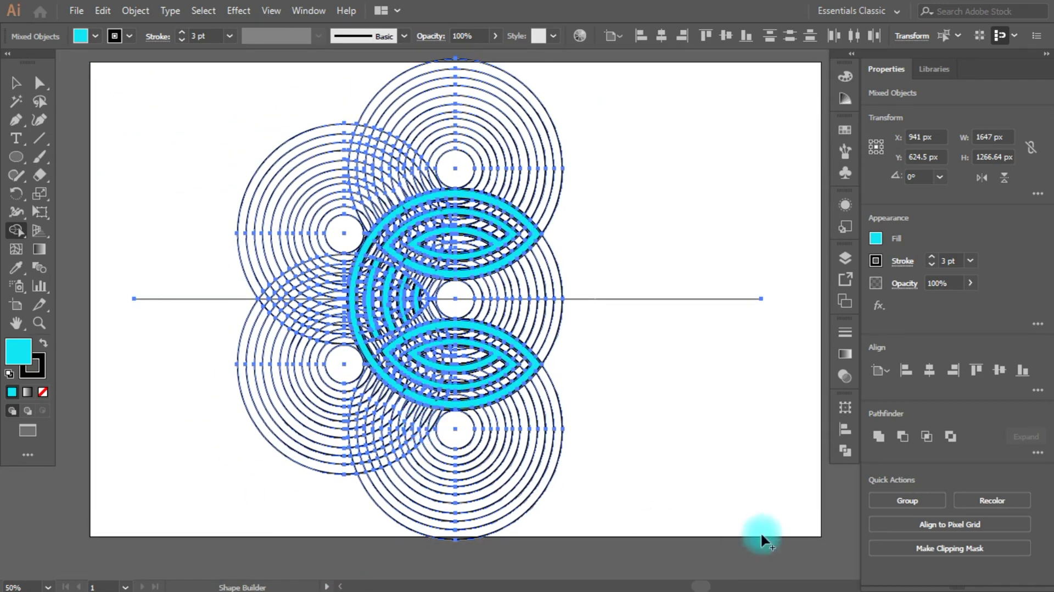